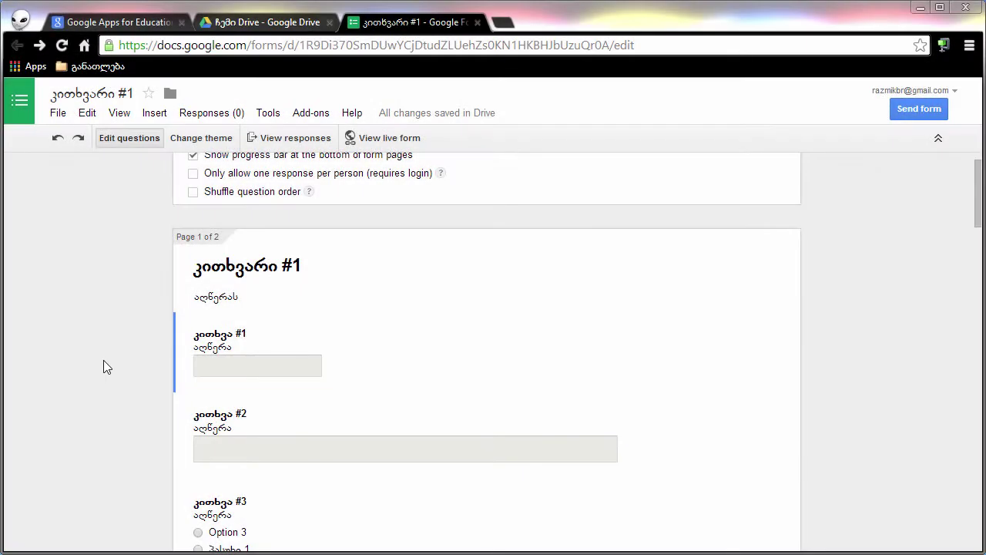
# Step: Open კითხვა #1 for editing and enable data validation in its advanced settings
pyautogui.moveTo(295, 367)
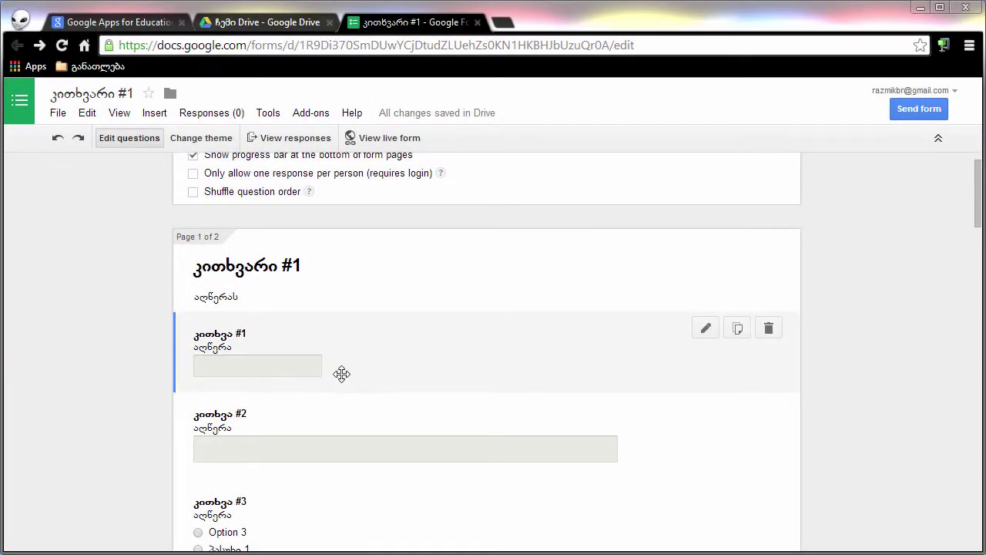
pyautogui.click(351, 343)
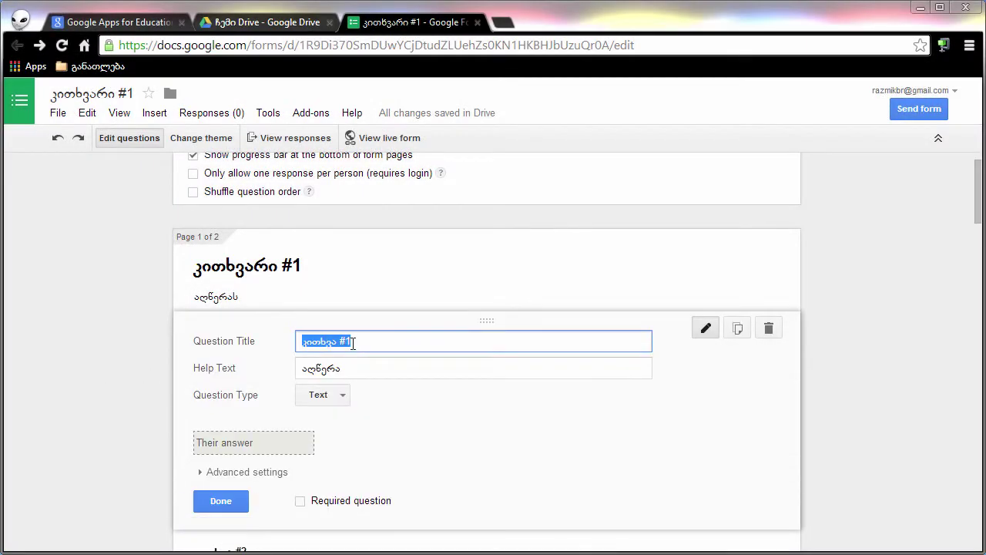
pyautogui.scroll(-1, 160, 393)
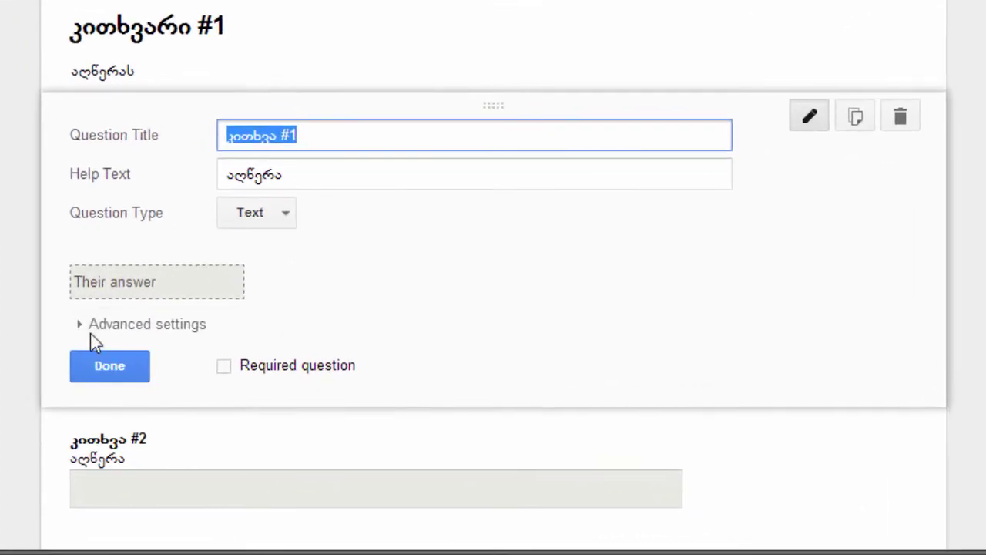
pyautogui.click(103, 333)
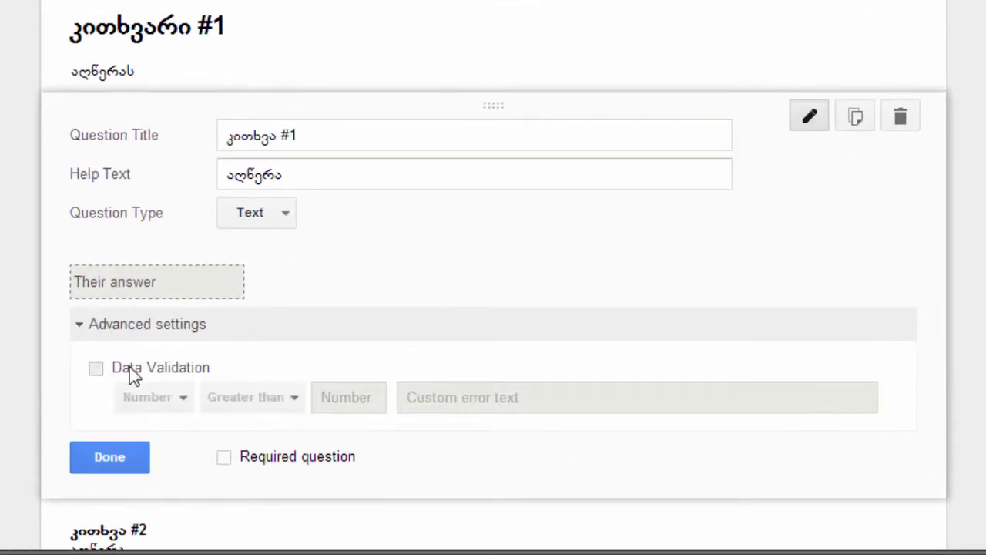
pyautogui.click(95, 368)
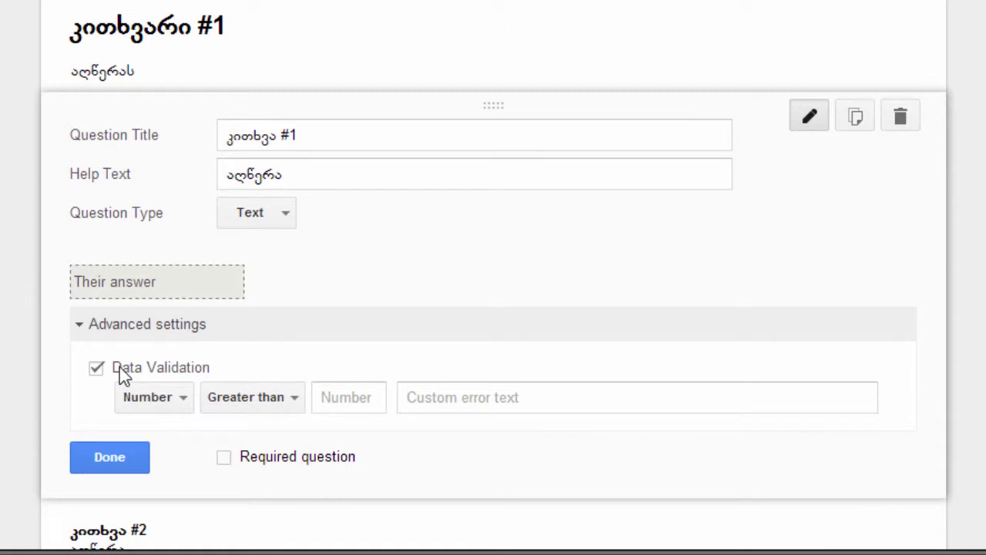
# Step: Set the validation rule of კითხვა #1 to a number greater than 5
pyautogui.click(178, 399)
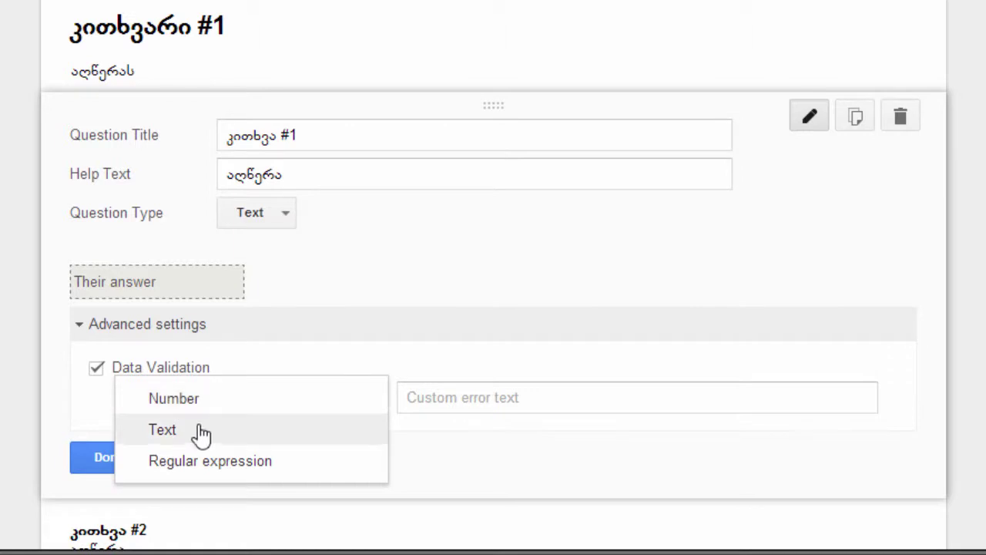
pyautogui.click(202, 408)
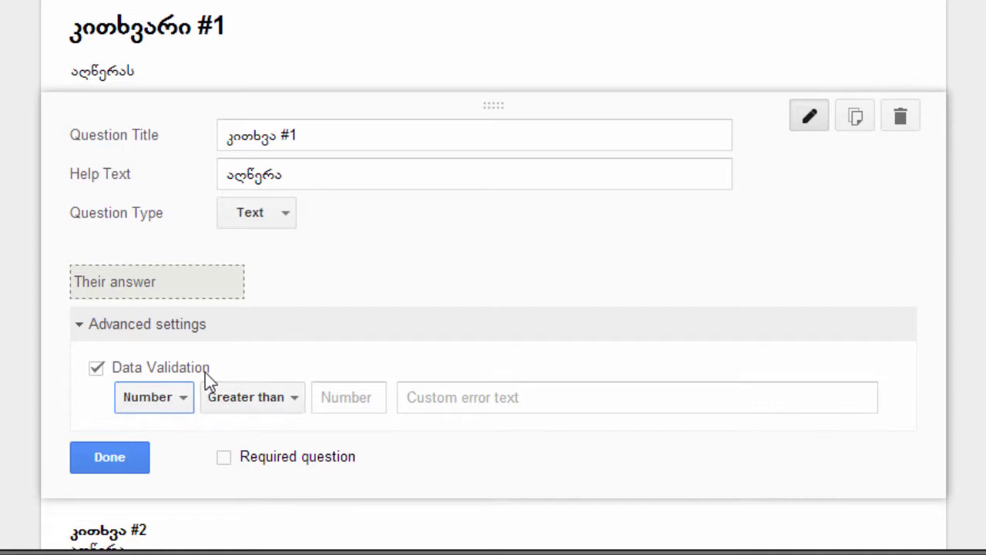
pyautogui.click(291, 398)
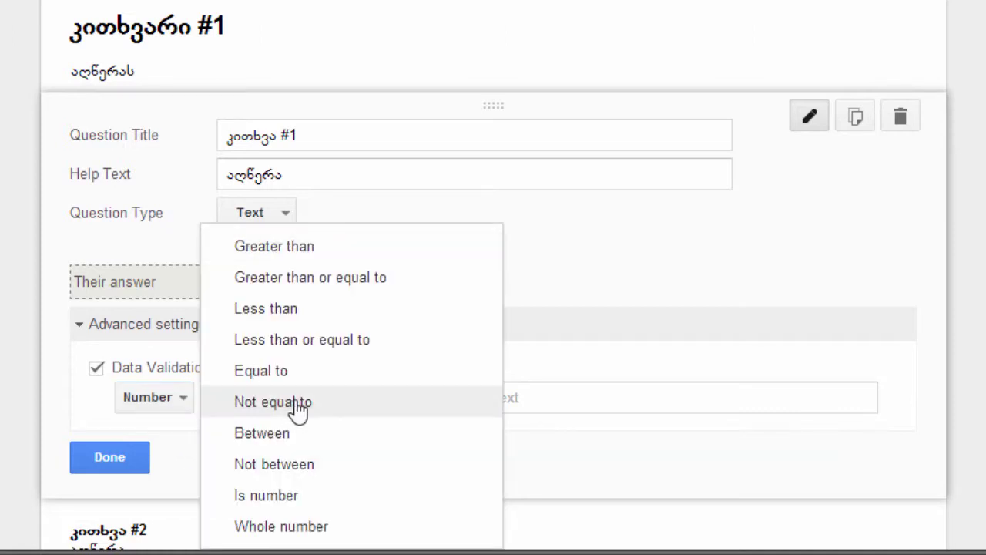
pyautogui.click(325, 250)
pyautogui.click(358, 401)
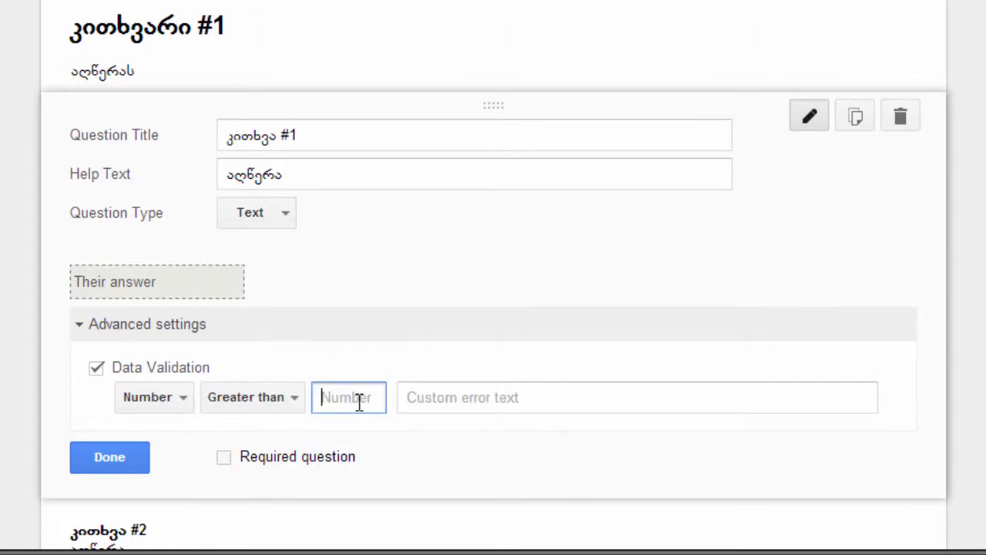
pyautogui.write('5')
# Step: Enter "წაიკითხე თავი 2" as the custom error text and finish editing the question
pyautogui.press('Tab')
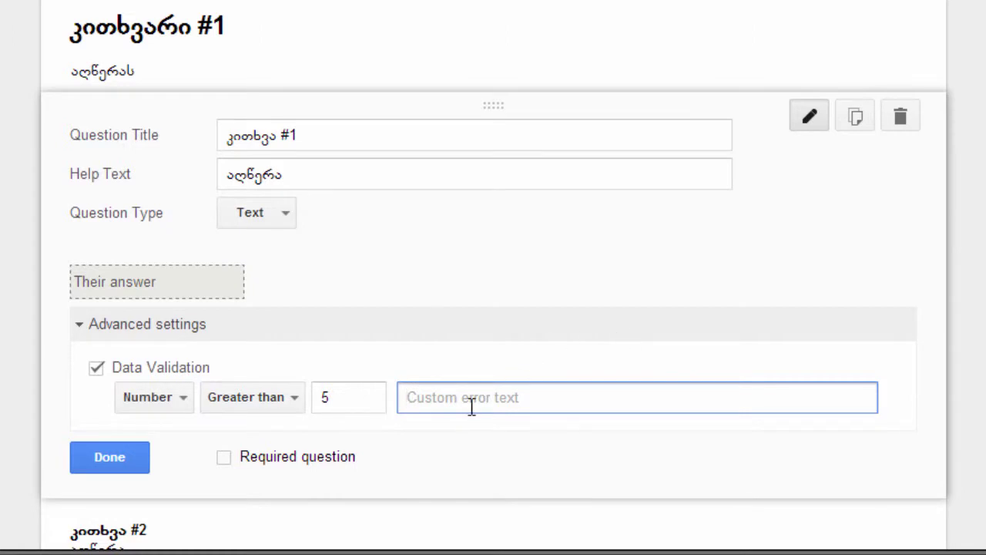
pyautogui.write('წაიკითხ')
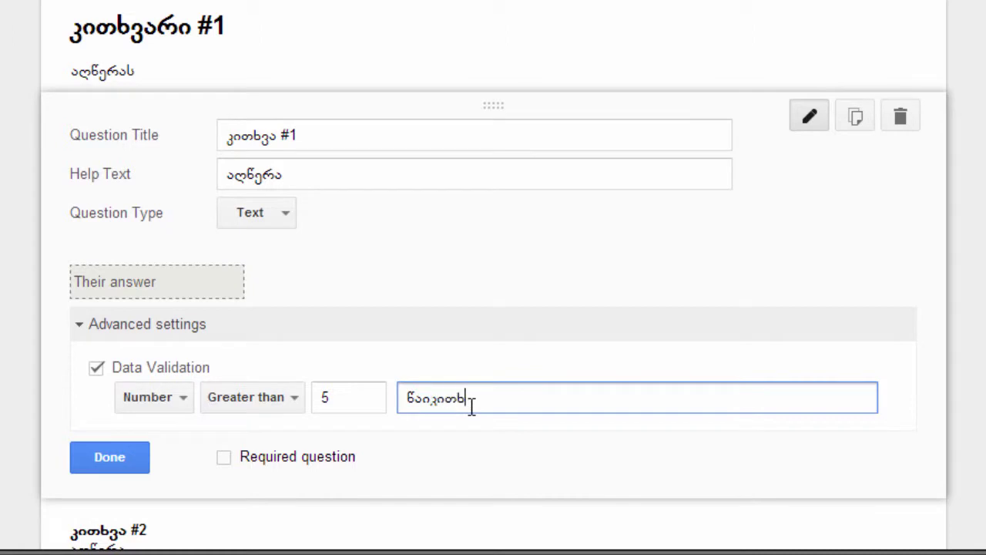
pyautogui.write('ე თავი 2')
pyautogui.click(101, 452)
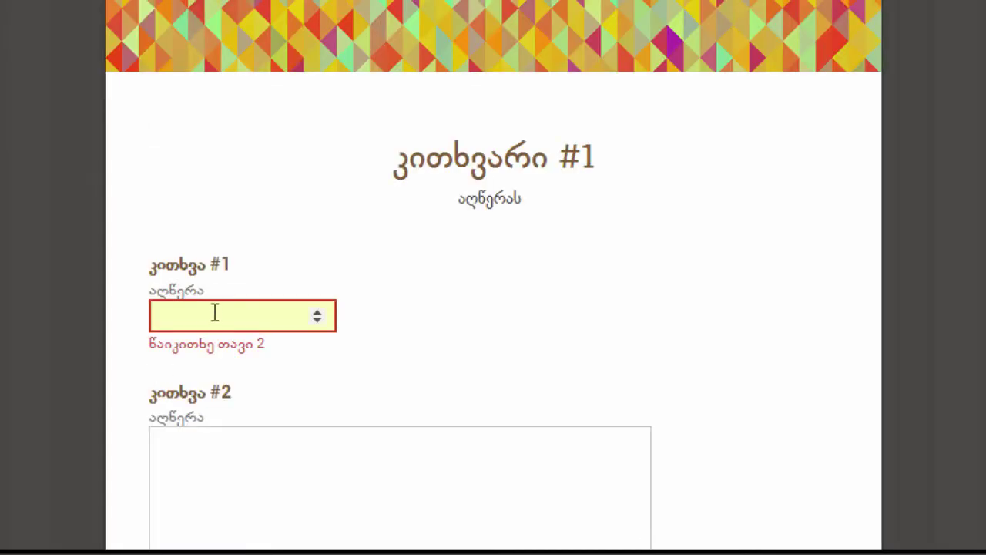
# Step: Test კითხვა #1 on the live form with the text answer "ტექსტი", replacing it with the suggested entry "ა"
pyautogui.click(215, 312)
pyautogui.write('რ')
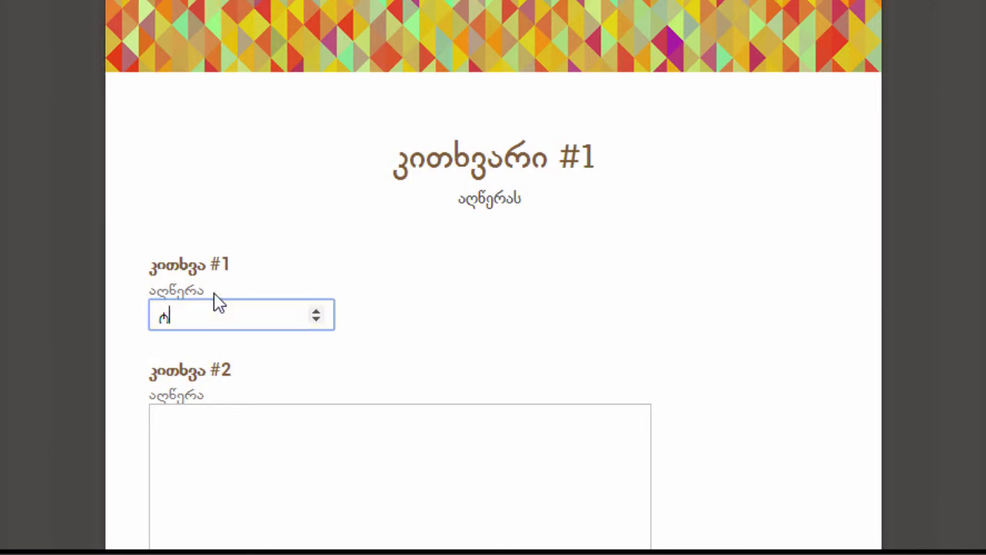
pyautogui.click(268, 319)
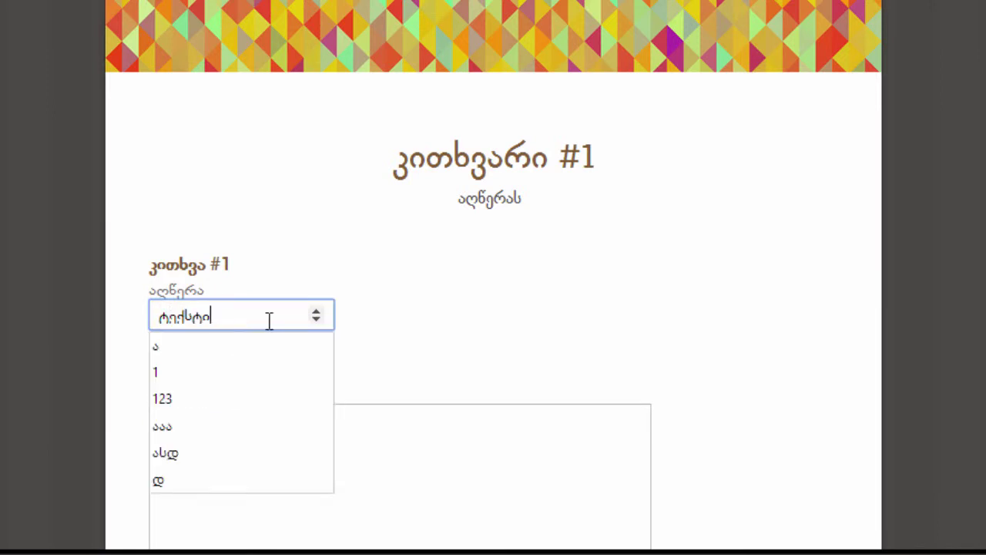
pyautogui.click(190, 349)
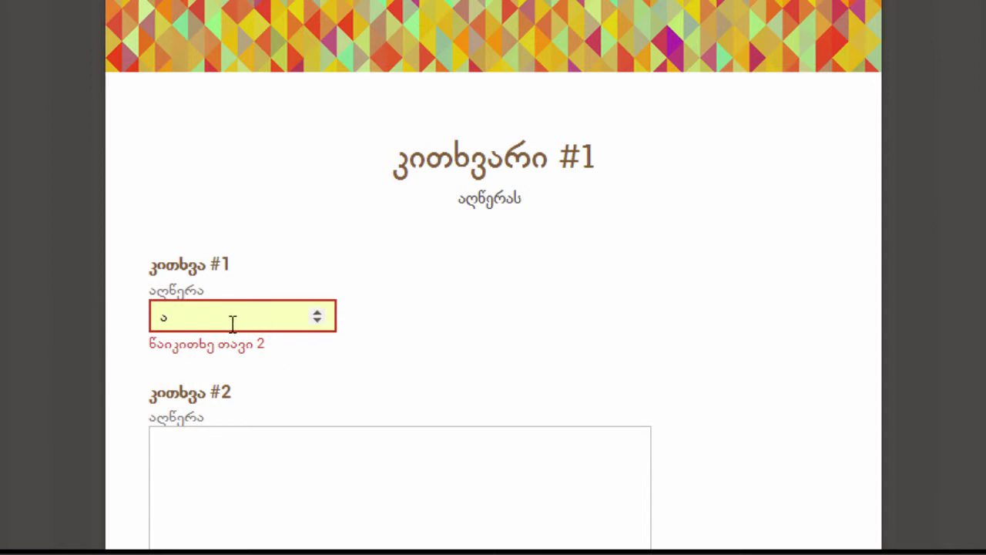
# Step: Test the validation of კითხვა #1 by replacing the text answer with 6 and moving to კითხვა #2
pyautogui.click(200, 324)
pyautogui.moveTo(201, 324); pyautogui.dragTo(150, 324)
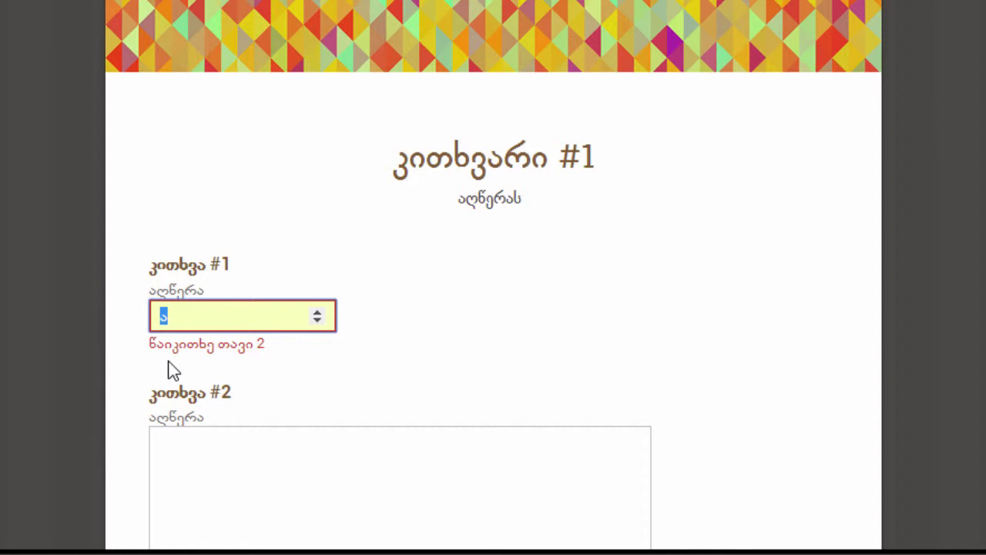
pyautogui.write('6')
pyautogui.click(186, 463)
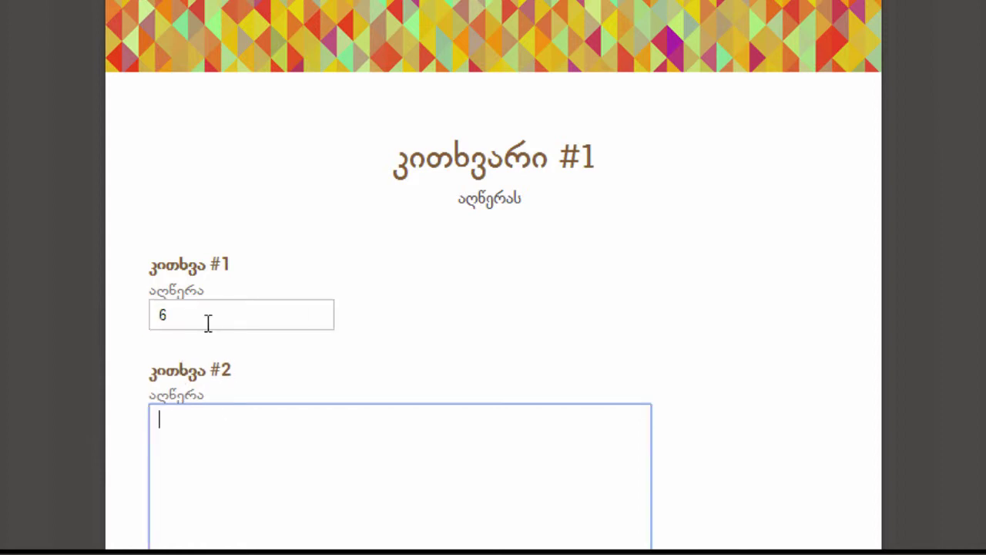
# Step: Test the limit value by changing the answer of კითხვა #1 to 5 and leaving the field
pyautogui.doubleClick(159, 313)
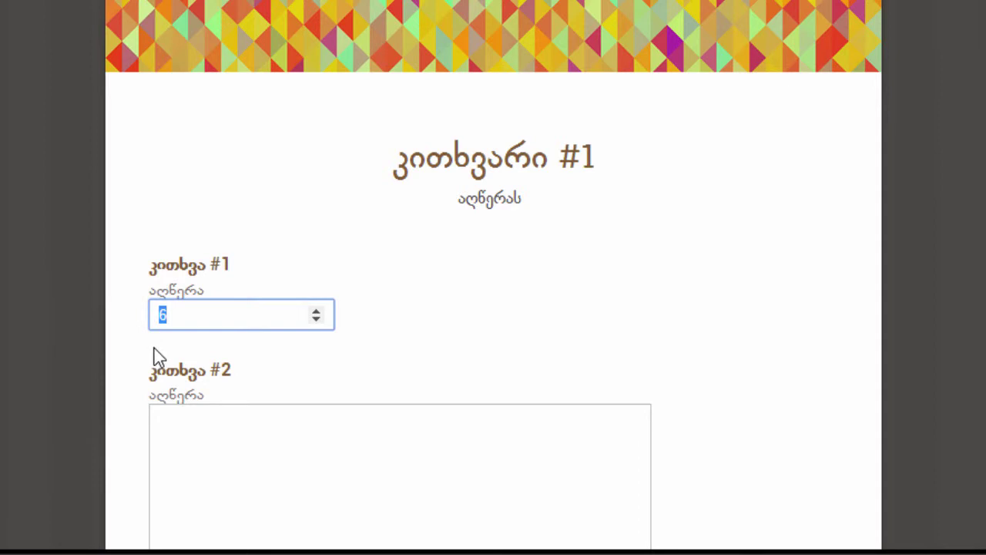
pyautogui.write('5')
pyautogui.click(241, 444)
# Step: Test კითხვა #1 with the answer 3 and highlight the text shown beneath its answer field
pyautogui.click(195, 318)
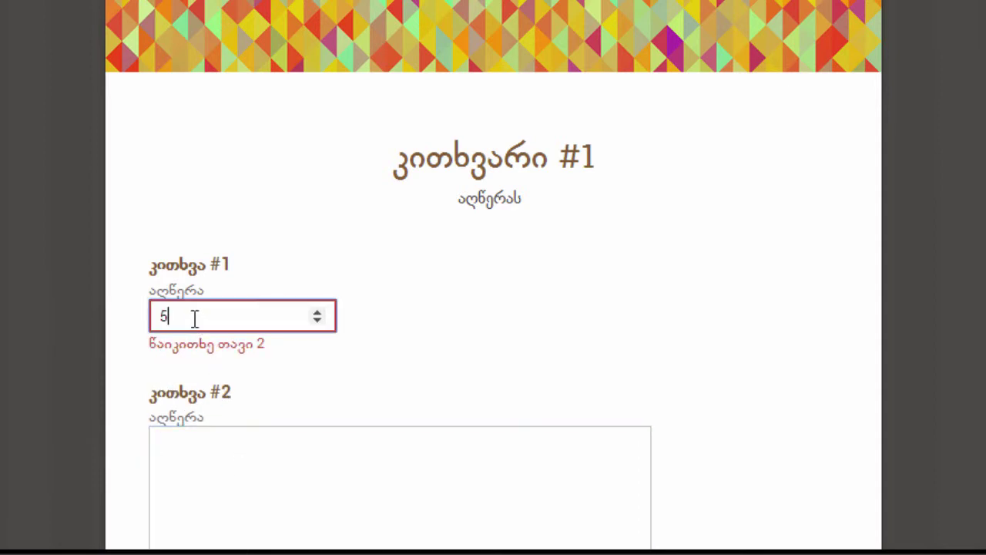
pyautogui.doubleClick(195, 318)
pyautogui.write('3')
pyautogui.click(216, 451)
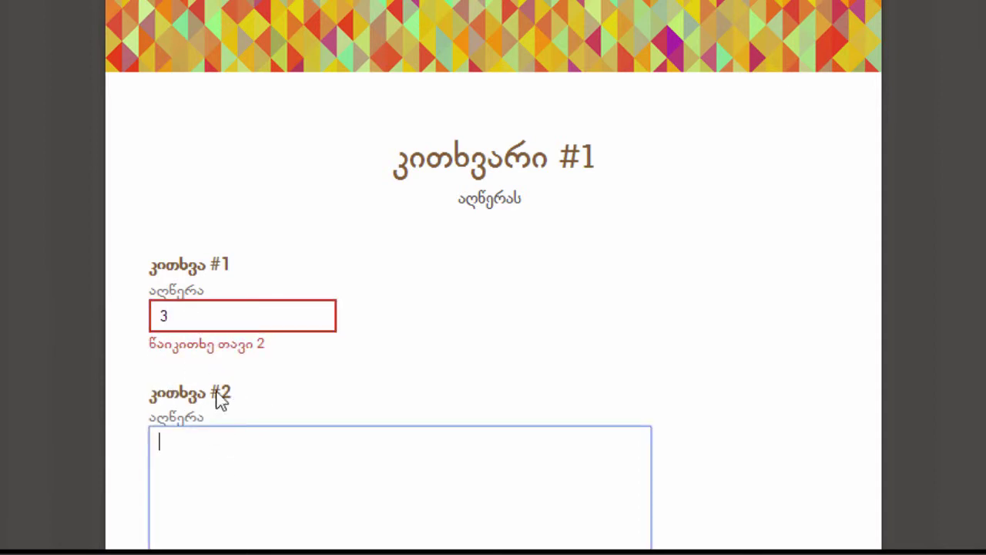
pyautogui.click(147, 348)
pyautogui.moveTo(148, 347); pyautogui.dragTo(280, 358)
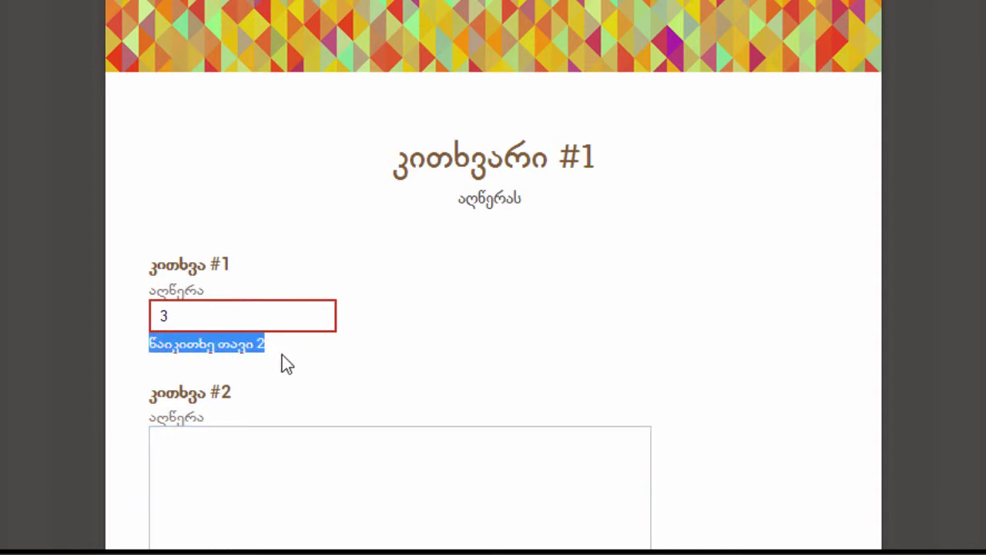
pyautogui.click(282, 359)
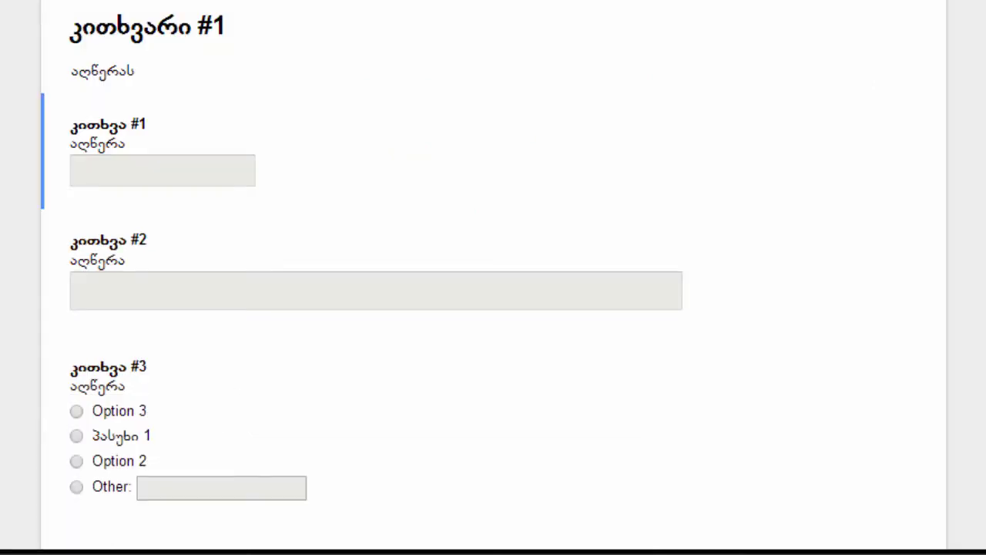
# Step: Reopen კითხვა #1 in the form editor and expand its advanced settings
pyautogui.click(308, 141)
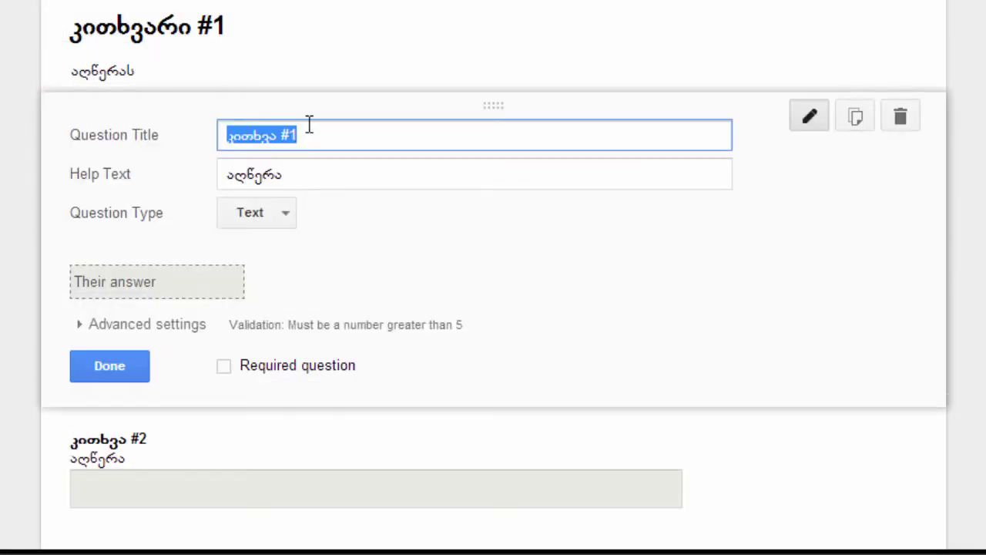
pyautogui.click(189, 331)
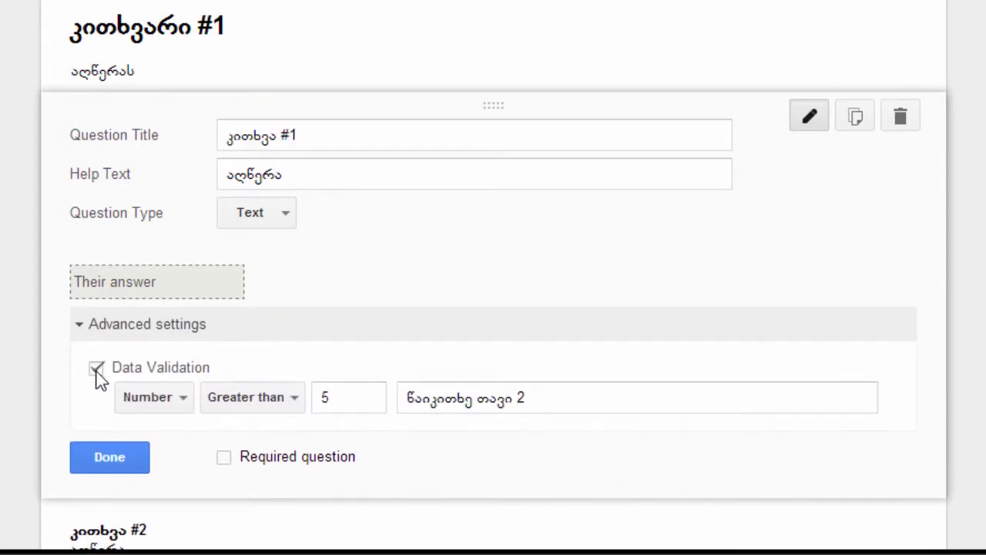
# Step: Try the number validation as Between 2 and 5, and switch the condition to Whole number
pyautogui.click(275, 398)
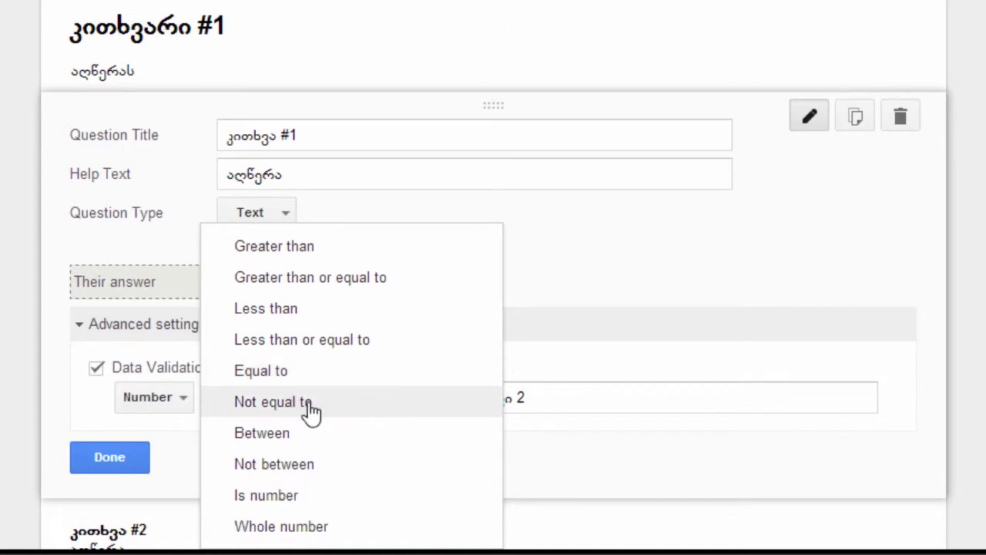
pyautogui.click(330, 445)
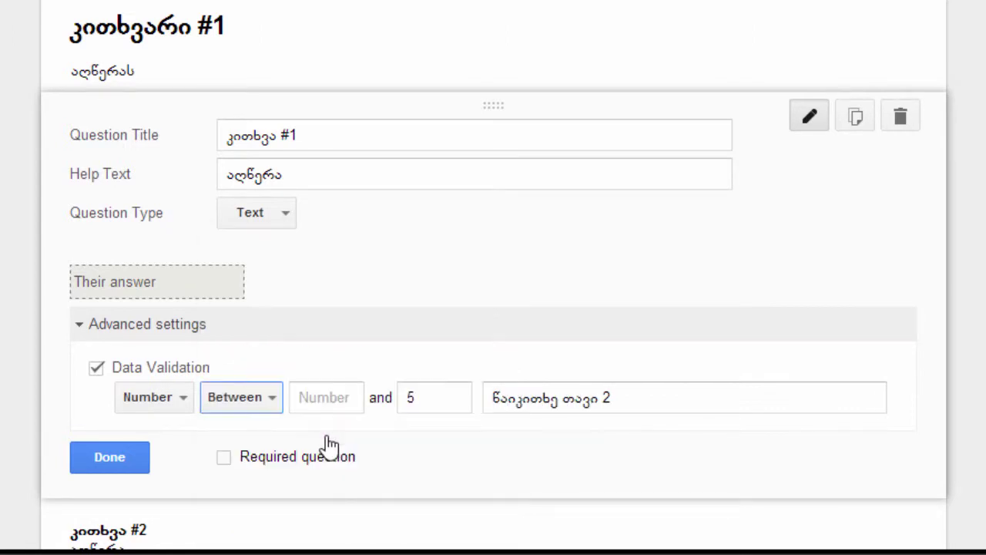
pyautogui.click(330, 398)
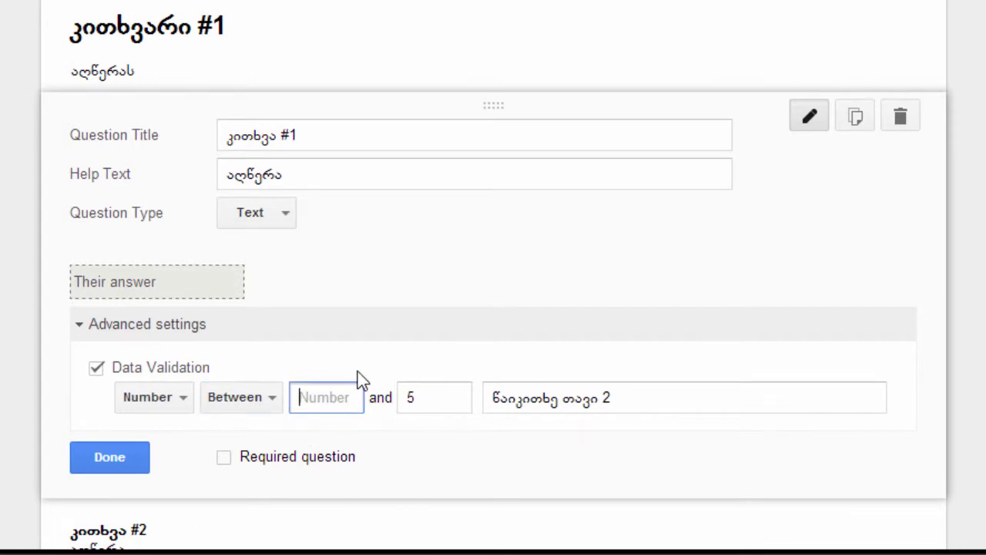
pyautogui.write('2')
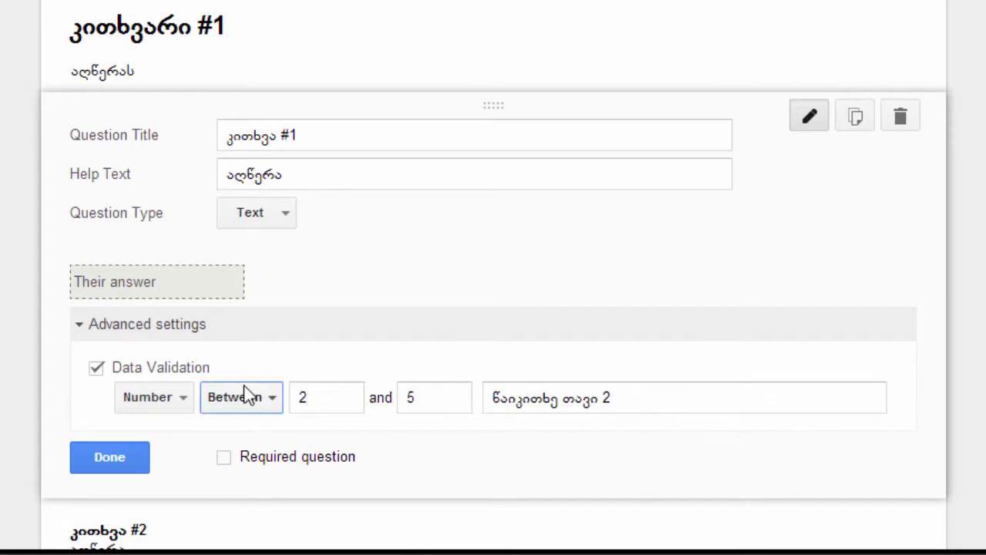
pyautogui.click(239, 402)
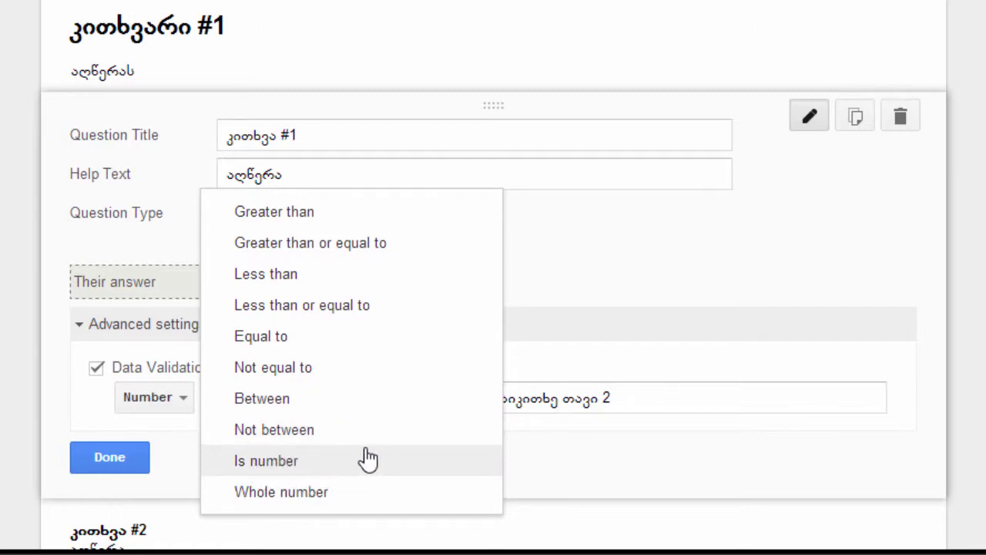
pyautogui.click(333, 494)
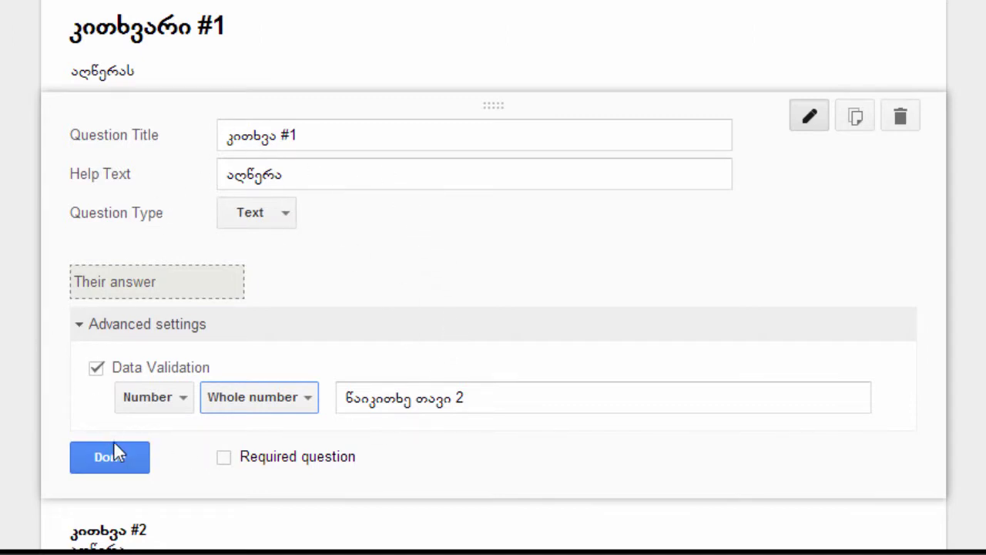
# Step: Change the validation of კითხვა #1 to Text that contains "ა" and finish editing the question
pyautogui.click(171, 407)
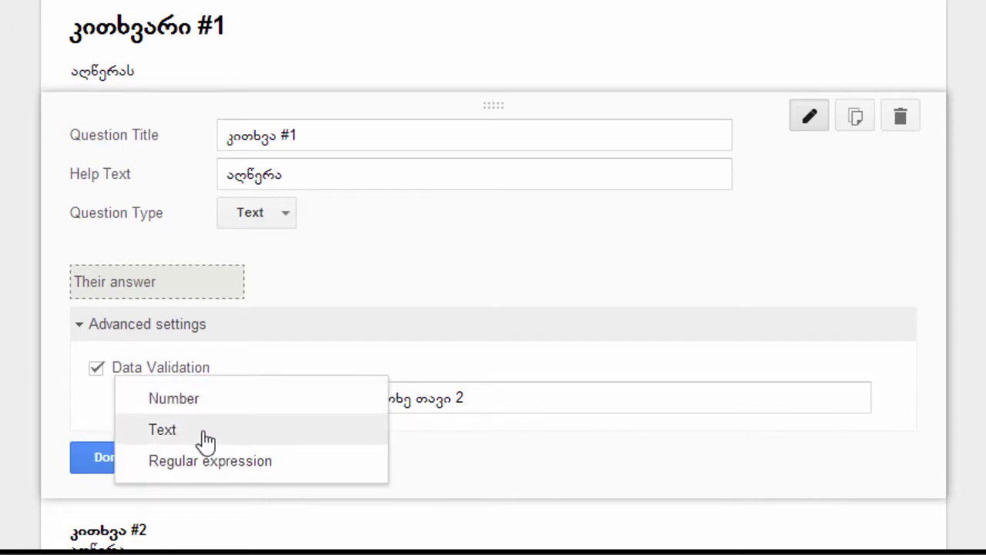
pyautogui.click(206, 439)
pyautogui.click(171, 401)
pyautogui.click(163, 410)
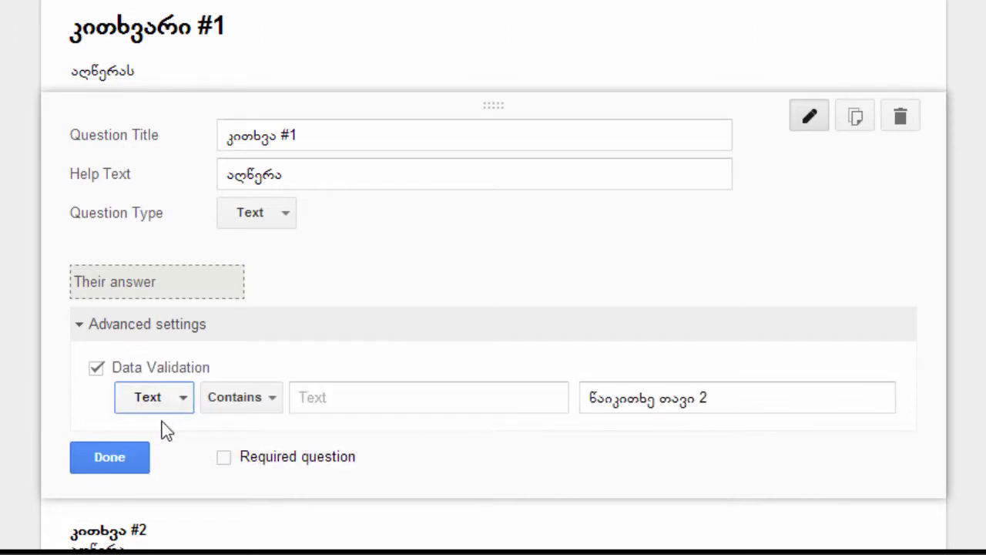
pyautogui.click(266, 399)
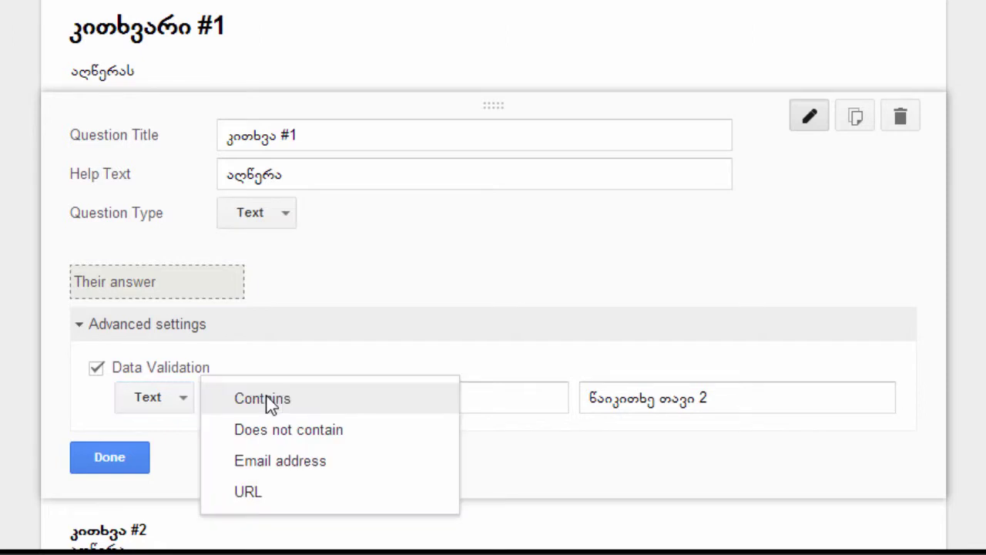
pyautogui.click(329, 409)
pyautogui.click(370, 401)
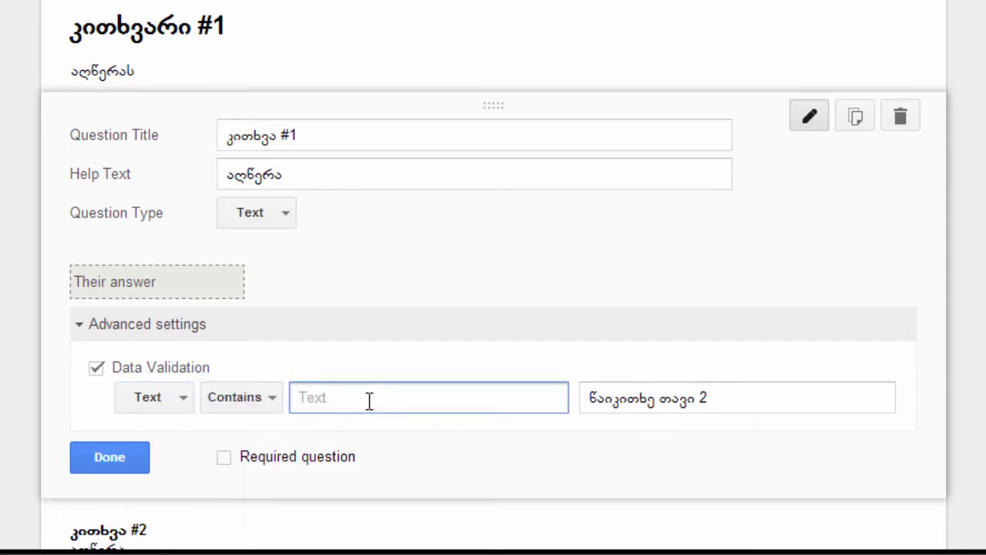
pyautogui.write('ა')
pyautogui.click(123, 465)
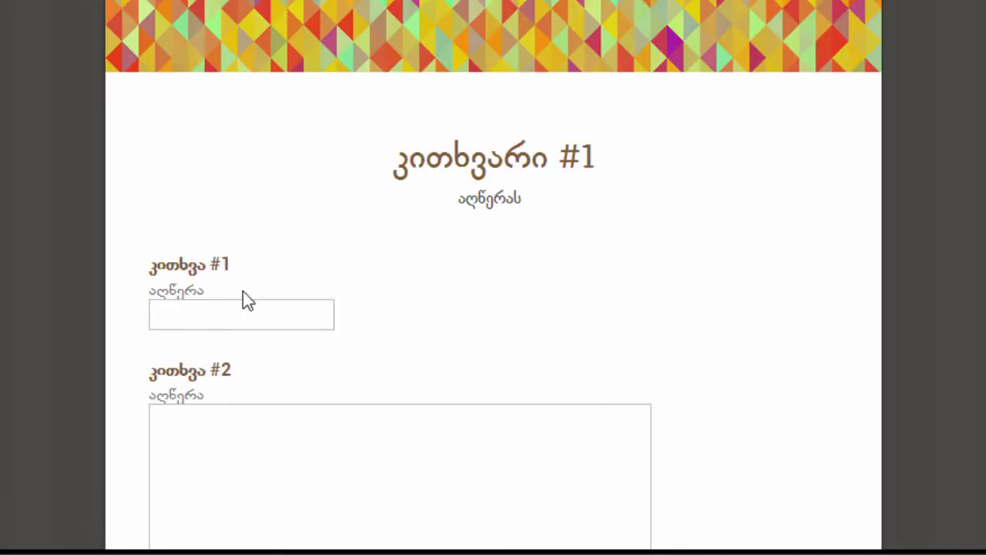
# Step: Test the validation of კითხვა #1 on the live form with the answers 3 and "დ"
pyautogui.click(248, 315)
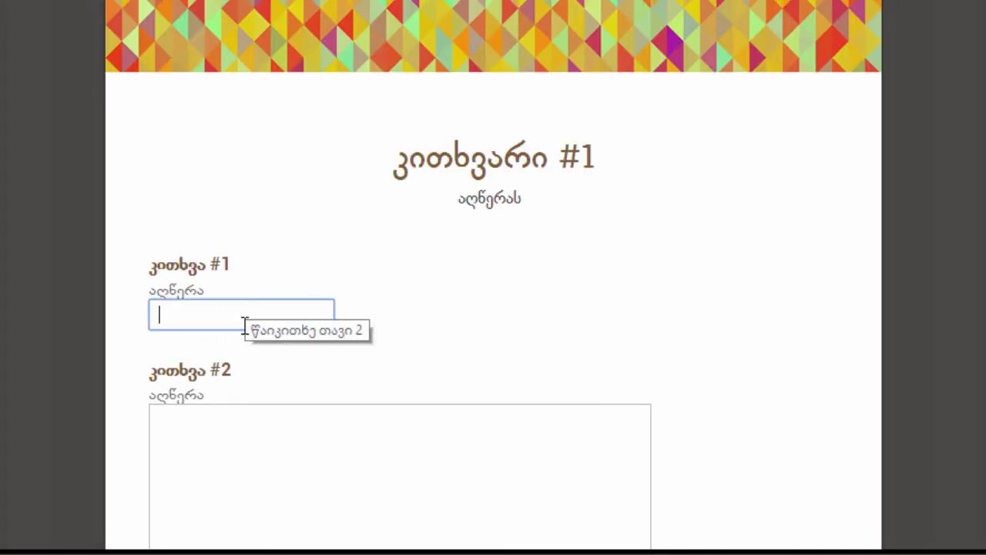
pyautogui.click(227, 424)
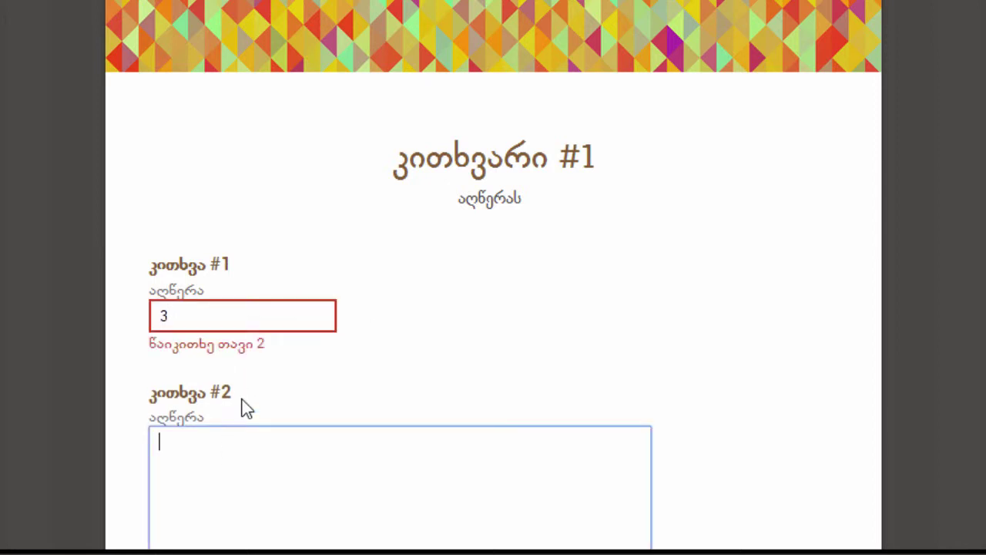
pyautogui.moveTo(193, 313); pyautogui.dragTo(141, 316)
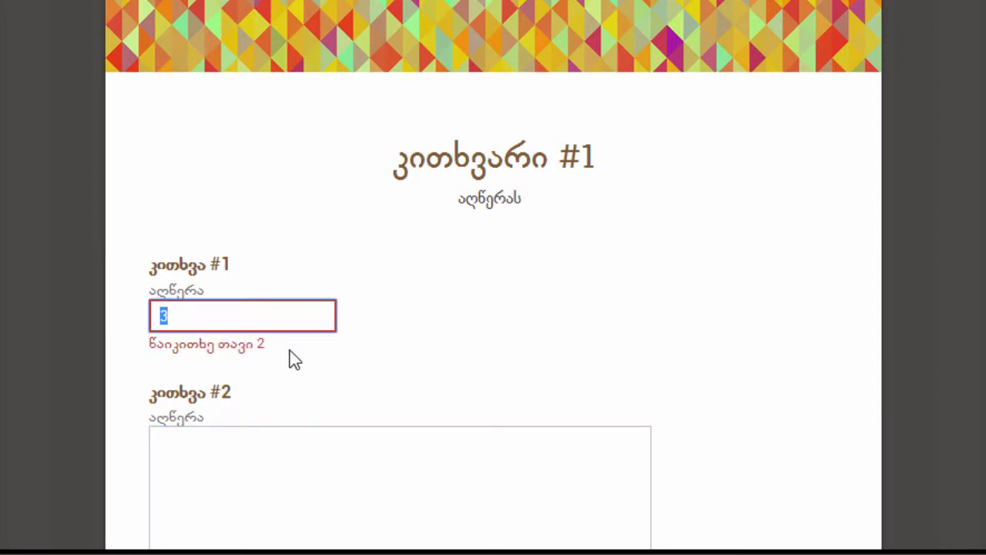
pyautogui.write('დ')
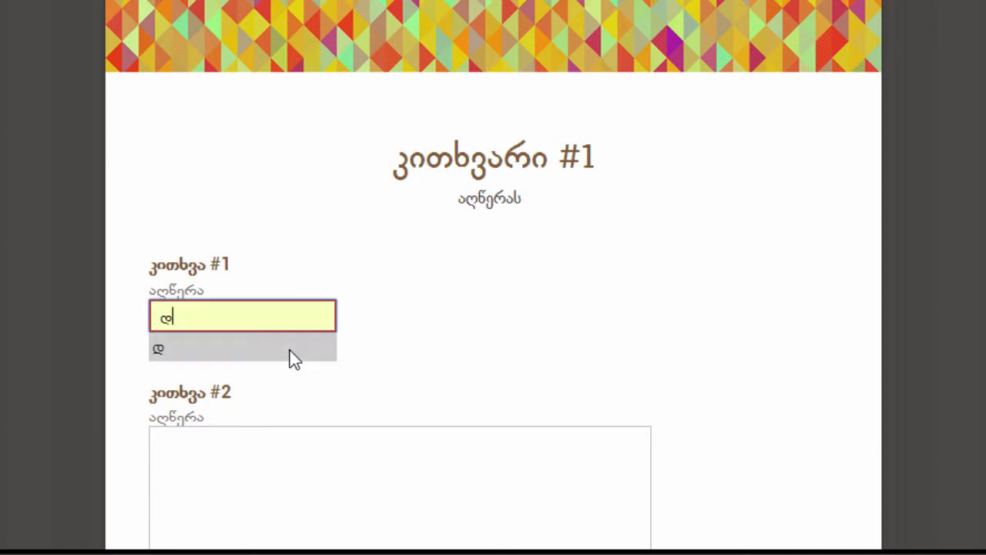
pyautogui.click(172, 346)
pyautogui.click(224, 457)
# Step: Test კითხვა #1 on the live form with the answer "ა" and leave the page to return to the form editor
pyautogui.click(196, 324)
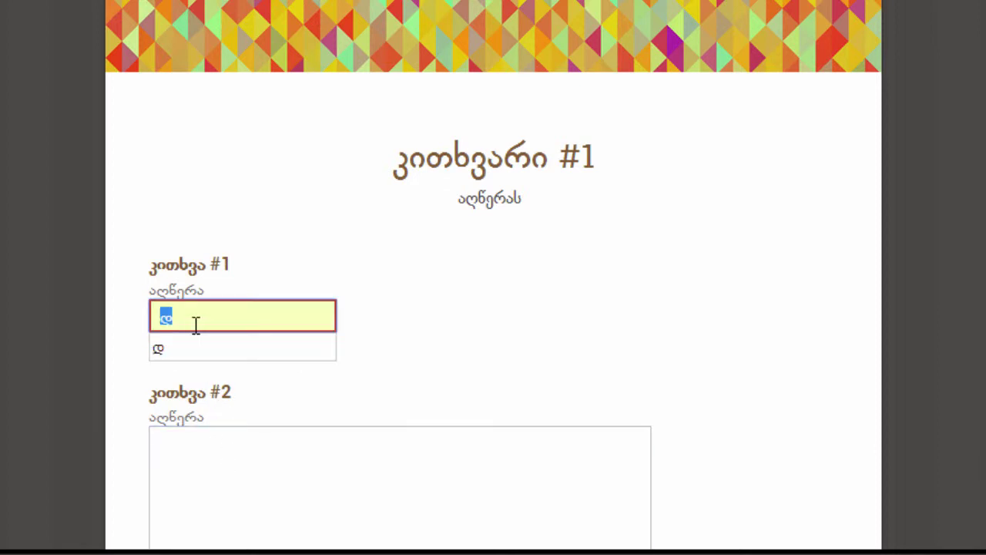
pyautogui.write('ა')
pyautogui.click(239, 465)
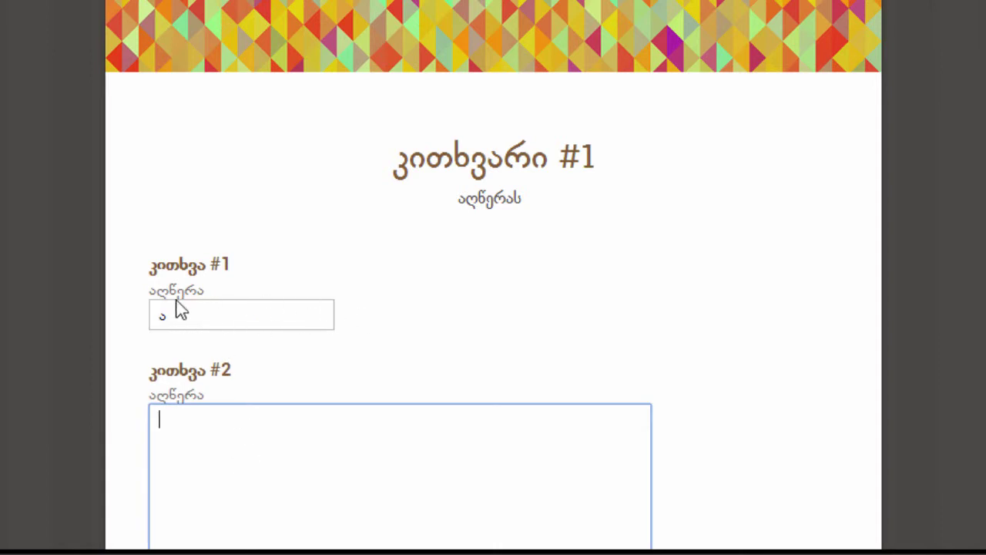
pyautogui.moveTo(179, 317); pyautogui.dragTo(145, 319)
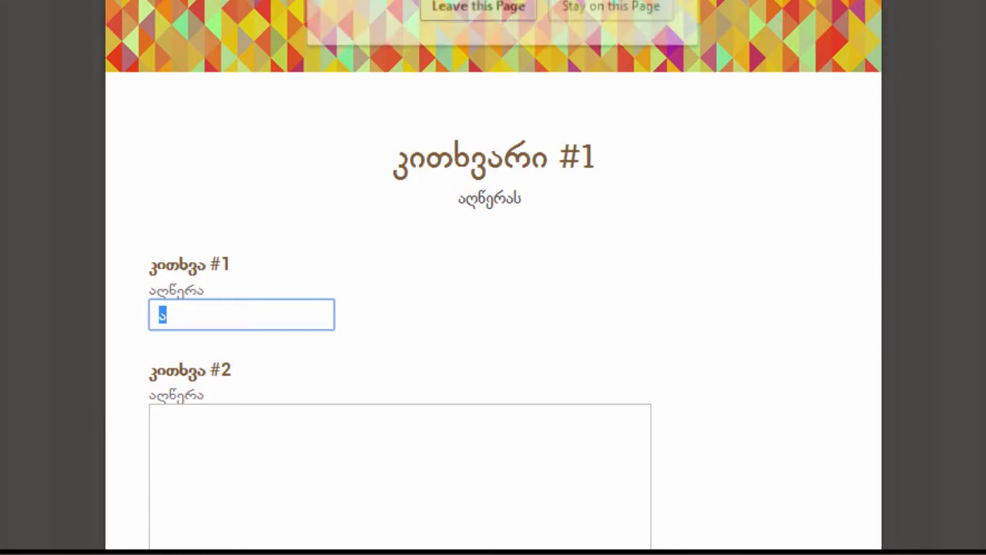
pyautogui.click(477, 14)
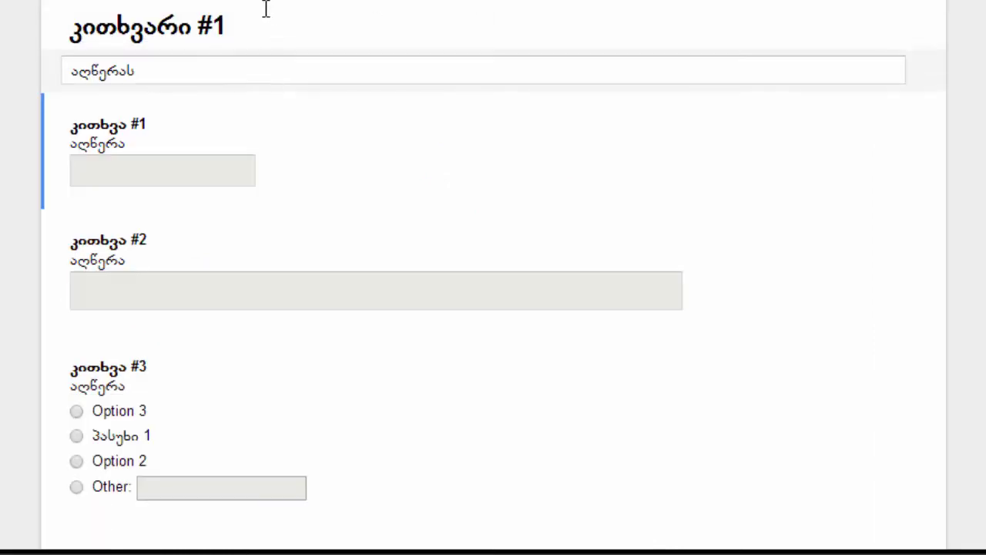
# Step: Open კითხვა #1 in the editor, examine its validation summary with the advanced settings collapsed, and close the question
pyautogui.click(339, 147)
pyautogui.click(200, 324)
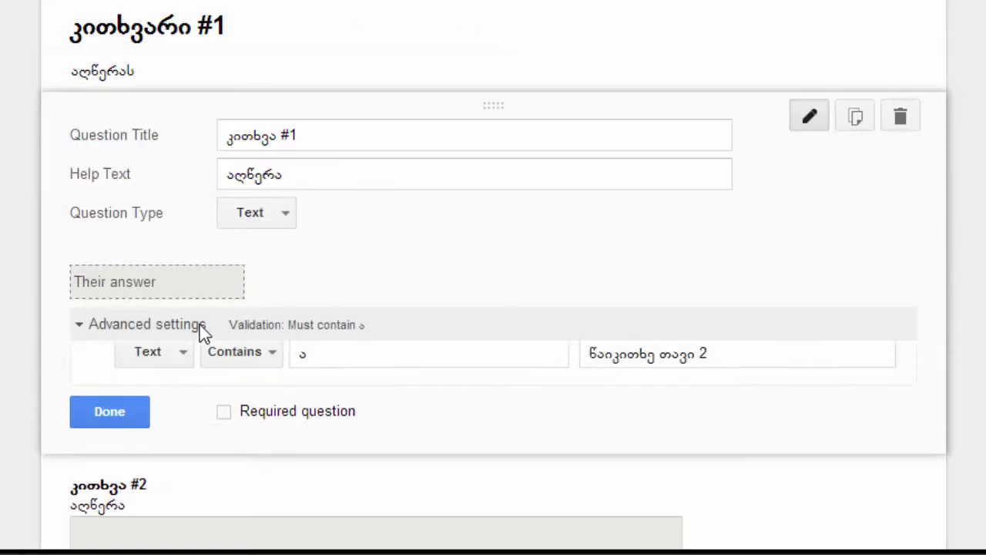
pyautogui.click(169, 327)
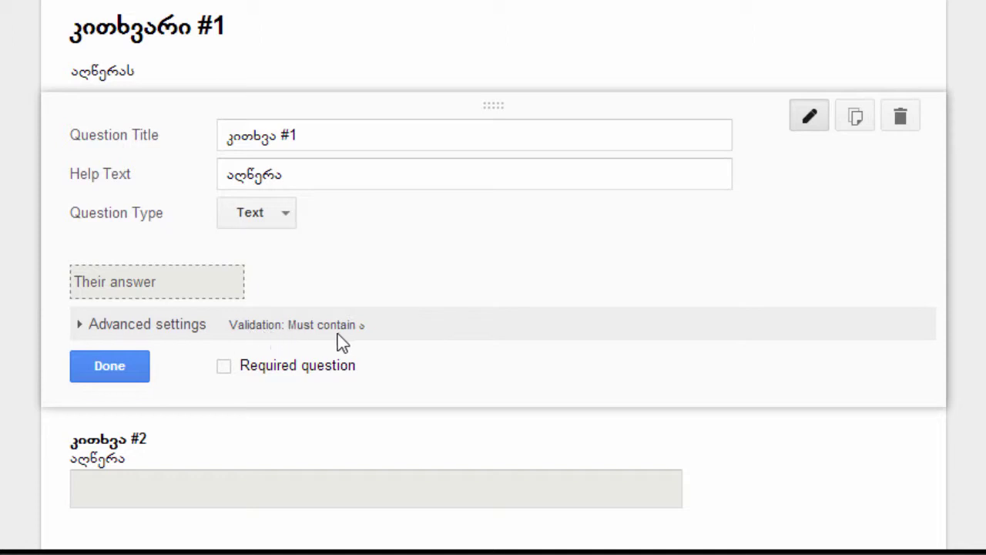
pyautogui.click(112, 370)
# Step: Reopen კითხვა #1 and try the Email address and URL conditions for its text validation
pyautogui.click(471, 166)
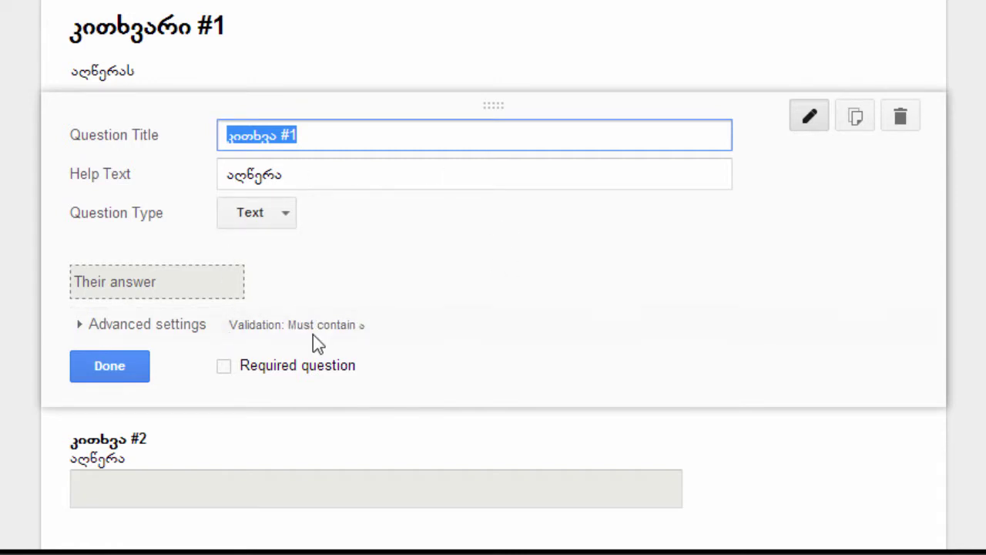
pyautogui.click(176, 323)
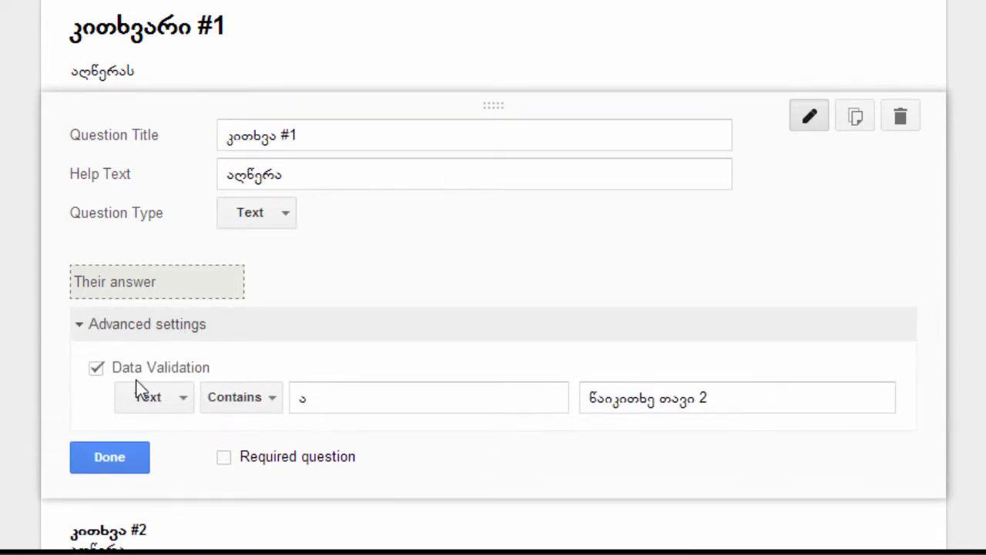
pyautogui.click(266, 406)
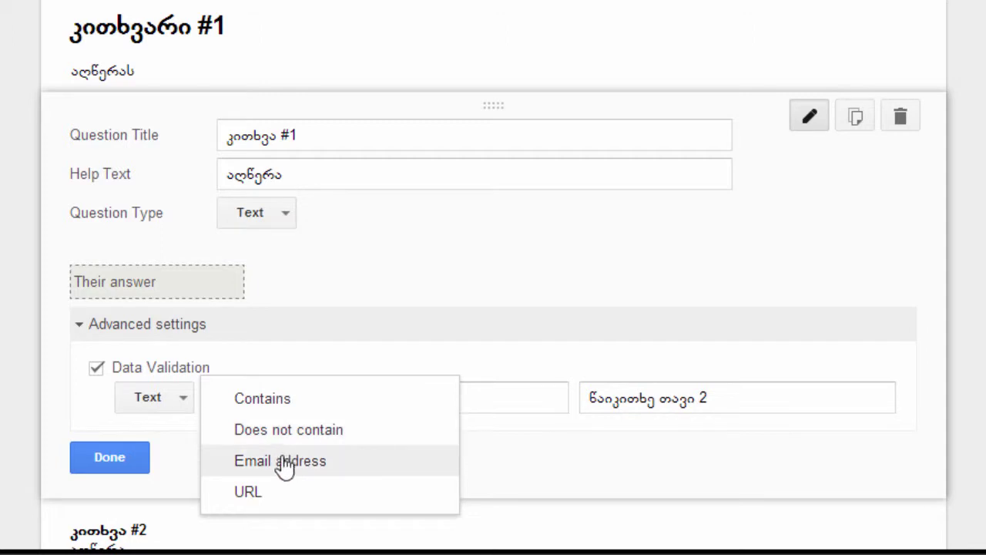
pyautogui.click(337, 473)
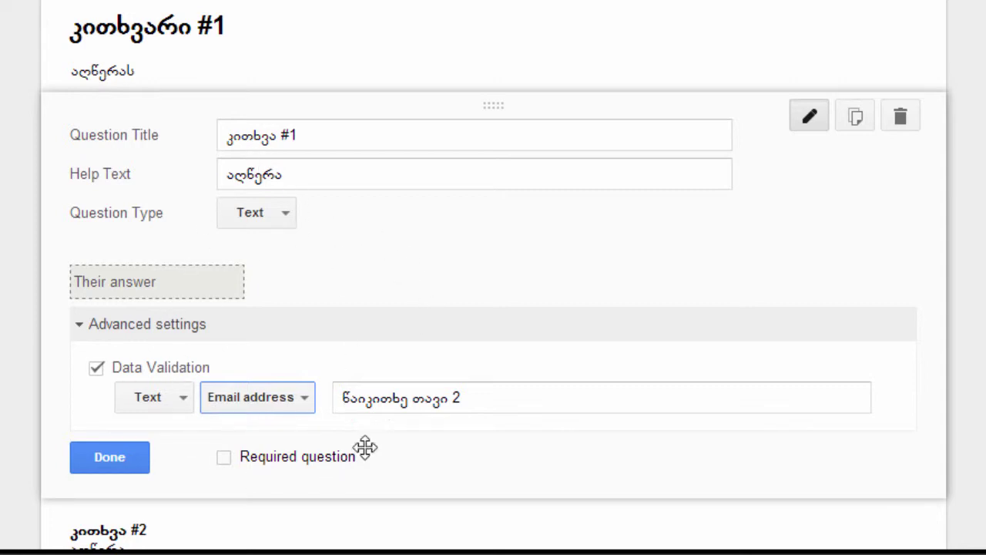
pyautogui.click(310, 399)
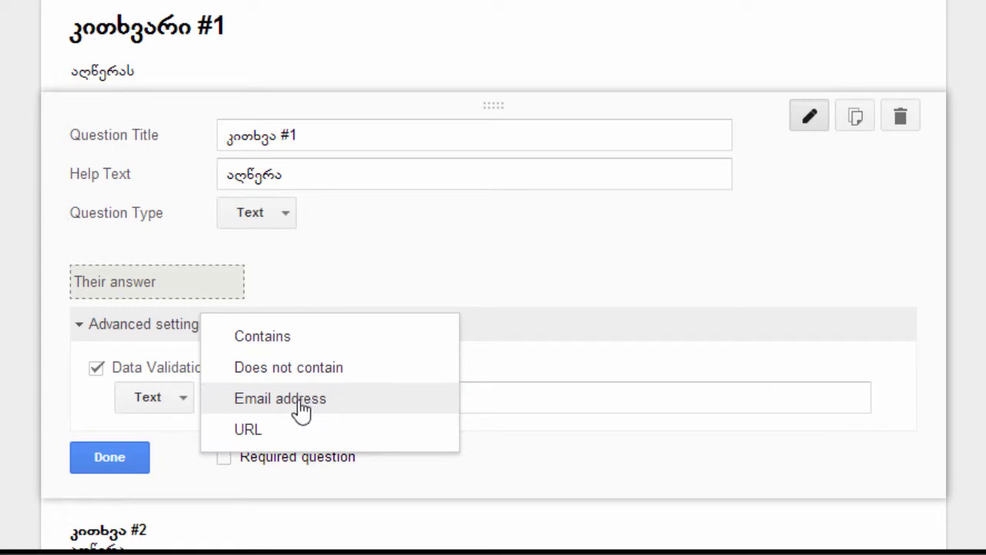
pyautogui.click(275, 434)
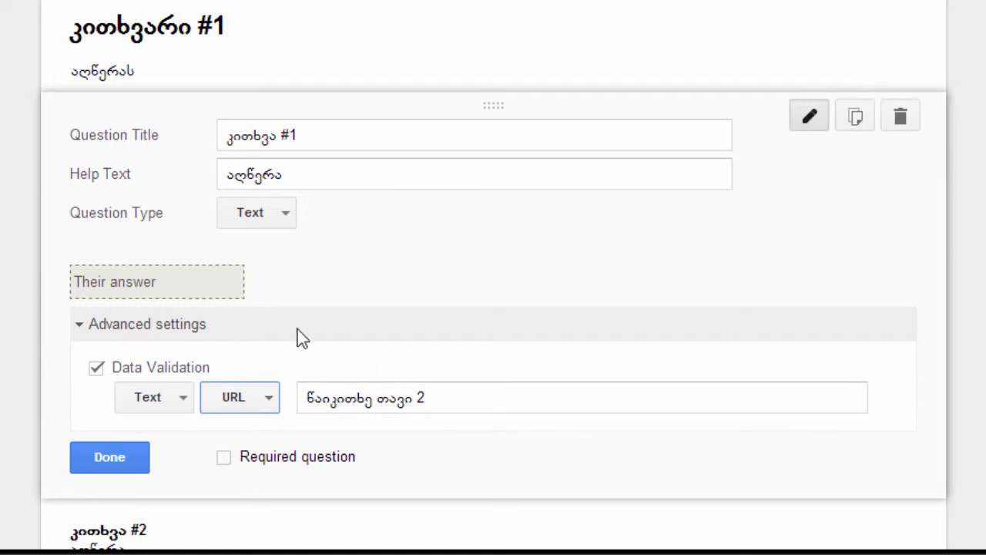
# Step: Switch the validation of კითხვა #1 to Regular expression and try the conditions Contains, Does not contain, Matches and Does not match
pyautogui.click(176, 403)
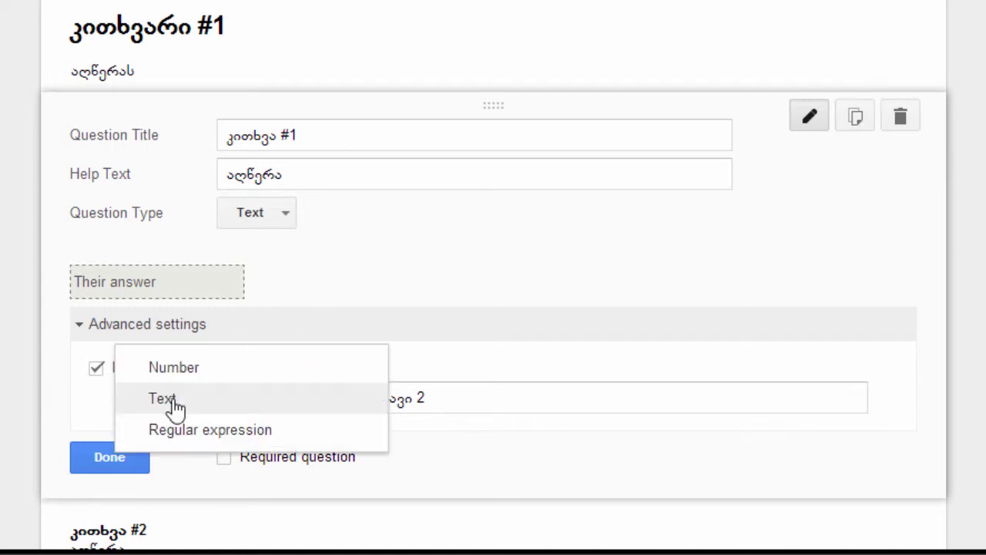
pyautogui.click(199, 440)
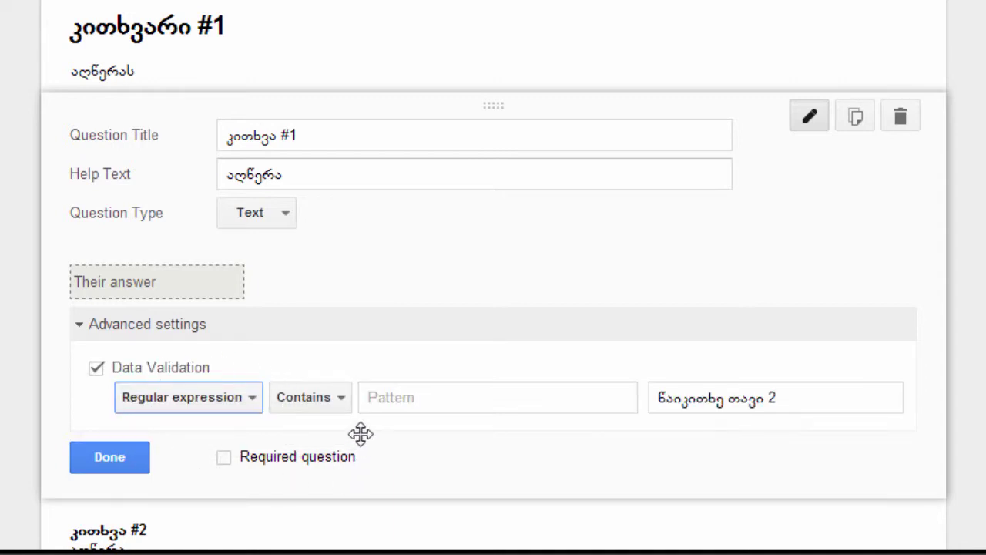
pyautogui.click(336, 403)
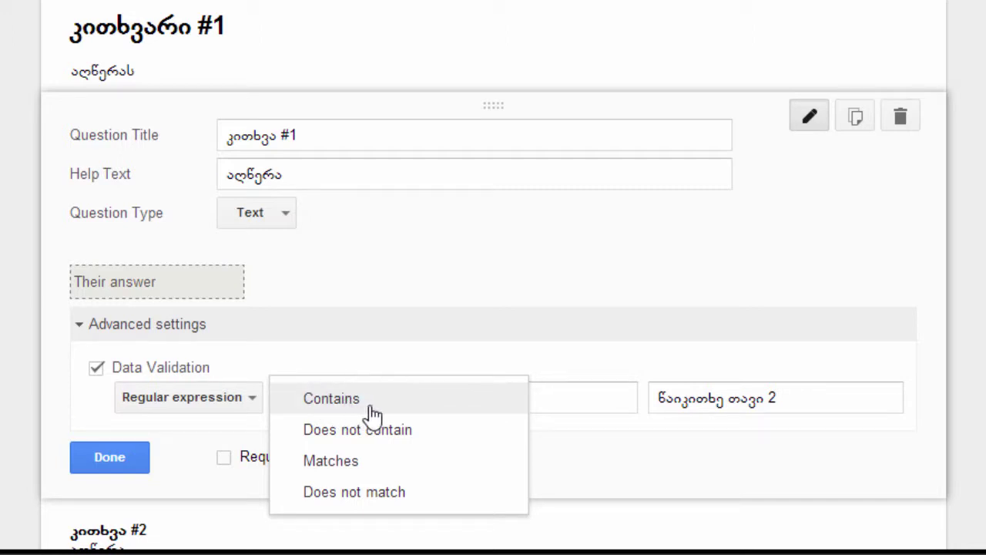
pyautogui.click(370, 408)
pyautogui.click(339, 405)
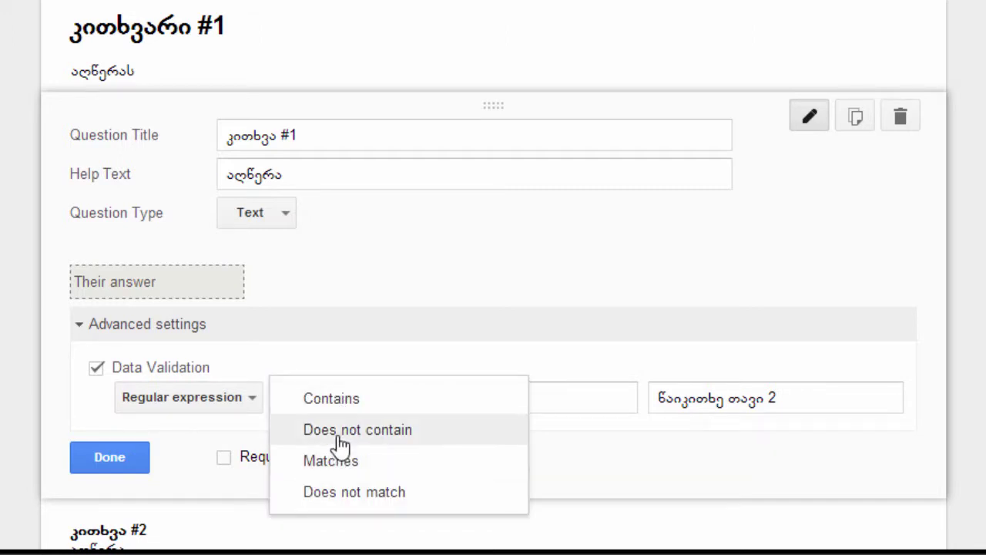
pyautogui.click(339, 431)
pyautogui.click(325, 408)
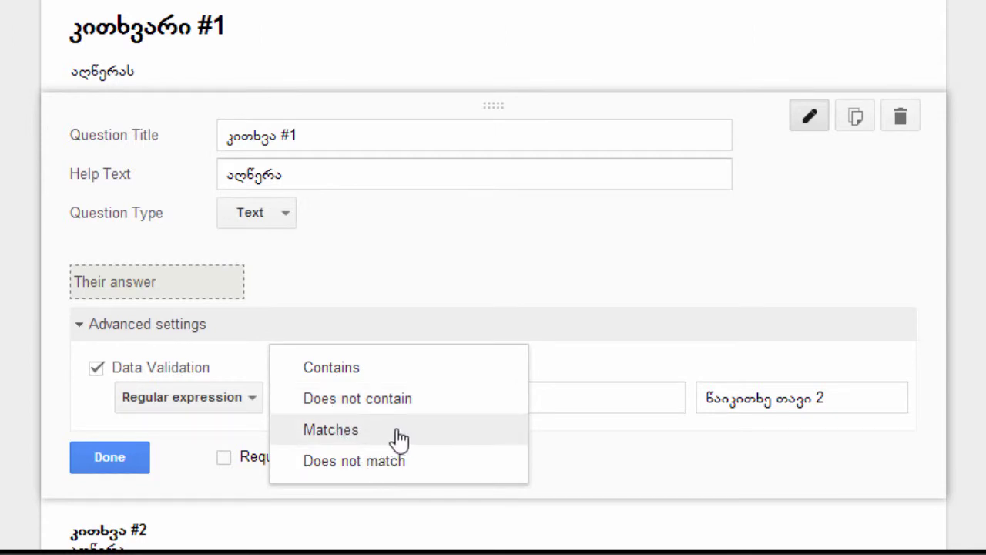
pyautogui.click(393, 436)
pyautogui.click(332, 404)
pyautogui.click(339, 429)
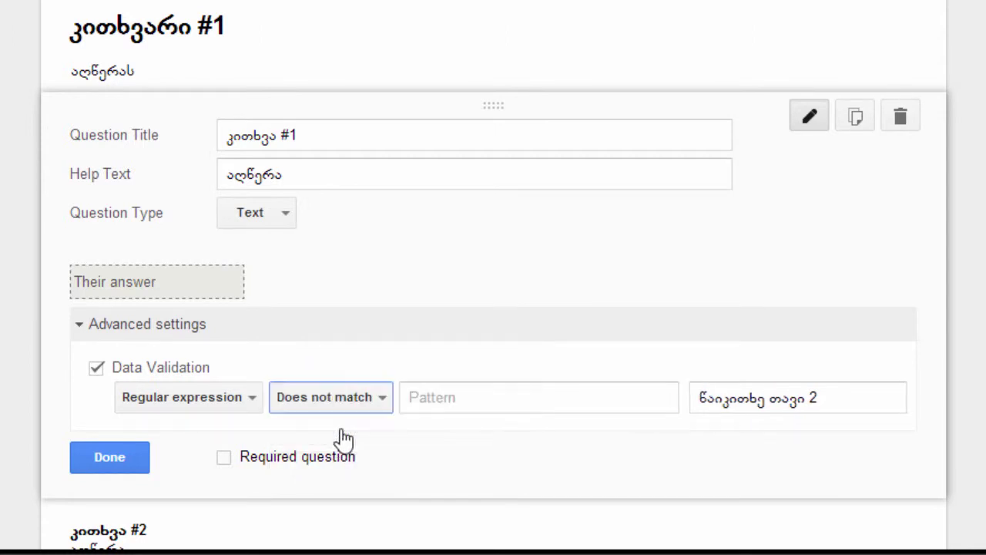
pyautogui.click(584, 408)
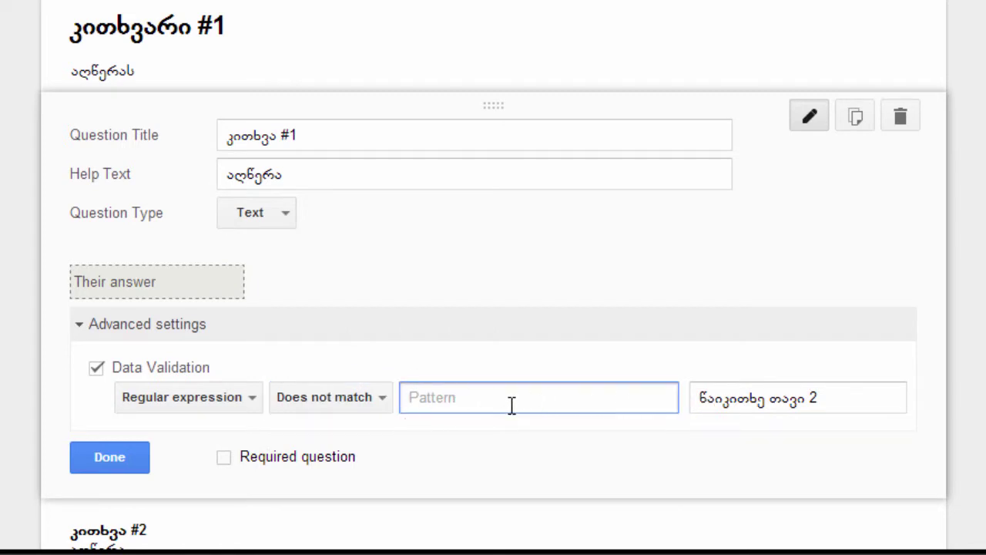
# Step: Turn off data validation for კითხვა #1 and finish editing the question
pyautogui.click(96, 368)
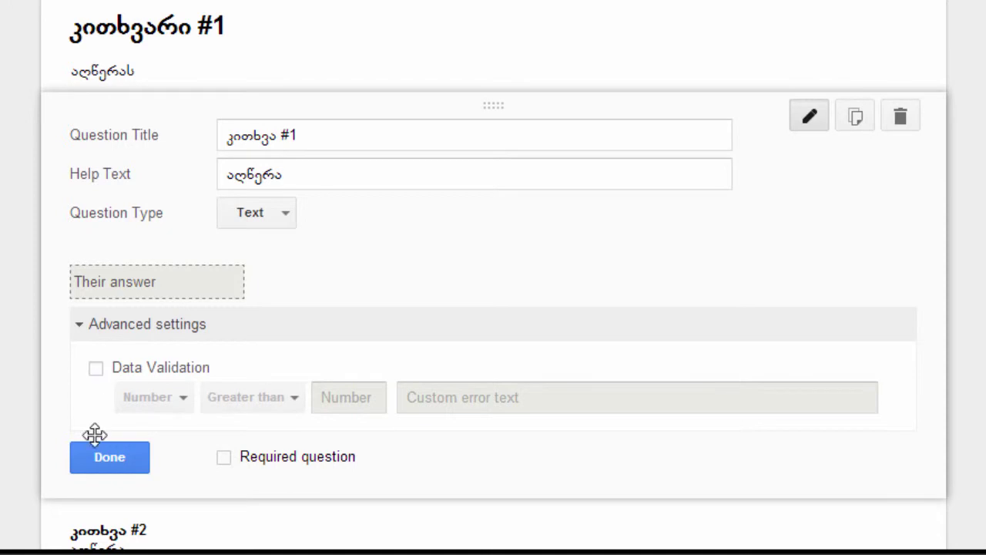
pyautogui.click(109, 456)
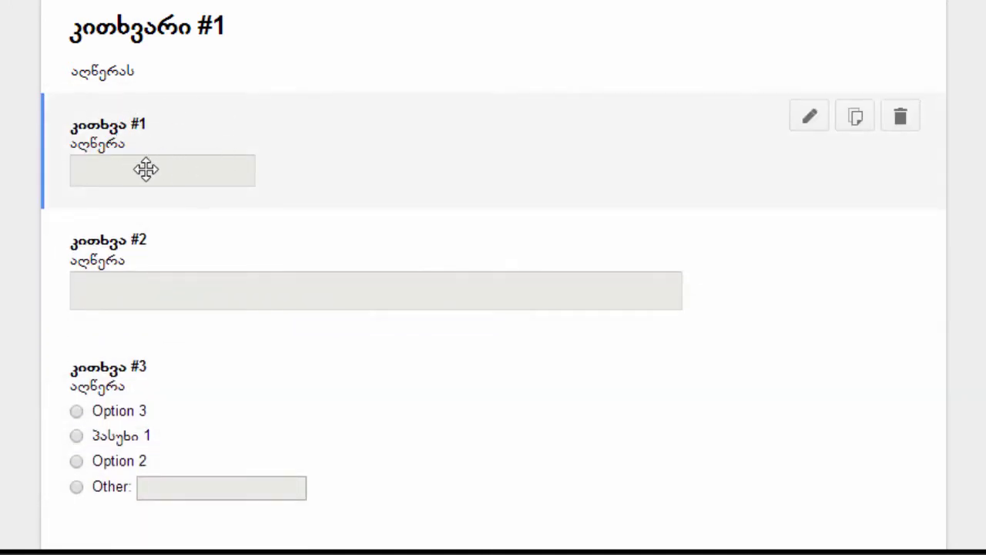
# Step: Open the paragraph question კითხვა #2, enable data validation in its advanced settings and view the available validation types
pyautogui.click(216, 253)
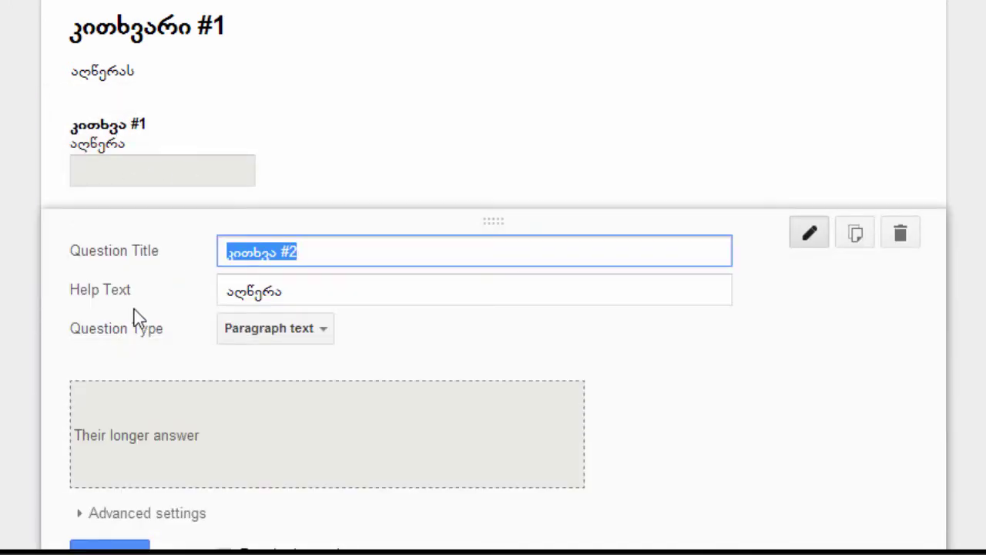
pyautogui.scroll(-2, 100, 340)
pyautogui.click(81, 403)
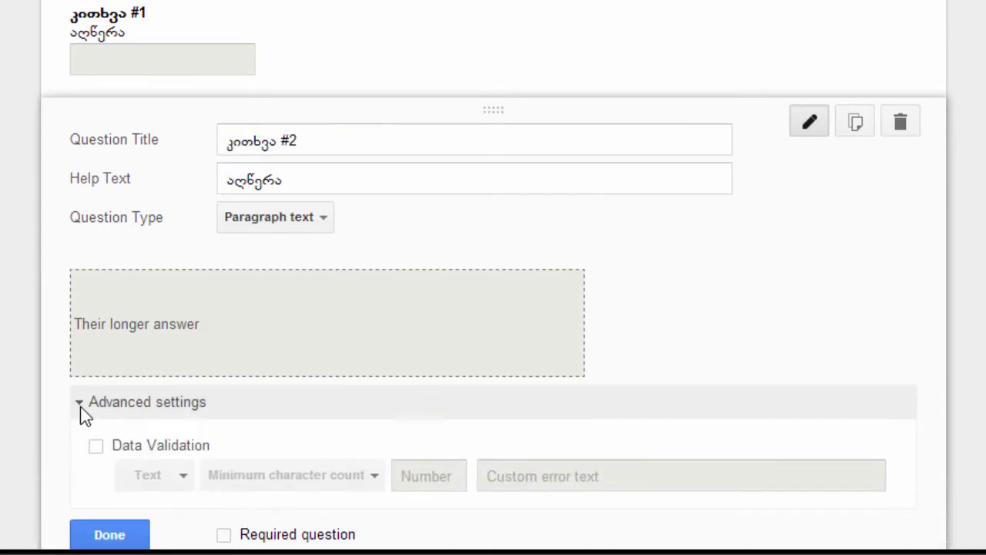
pyautogui.scroll(-3, 92, 385)
pyautogui.click(97, 225)
pyautogui.click(167, 254)
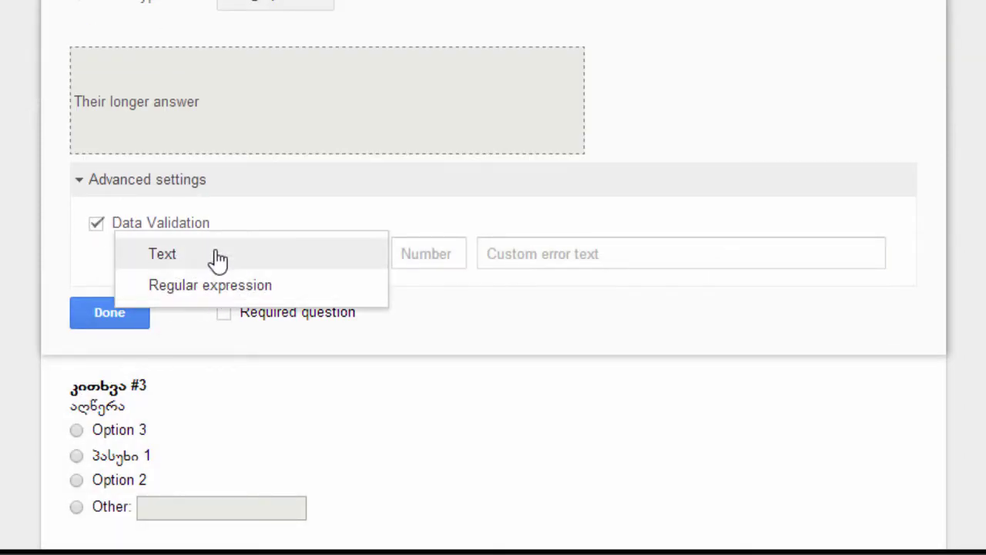
# Step: Disable data validation for კითხვა #2 and close the question
pyautogui.click(94, 224)
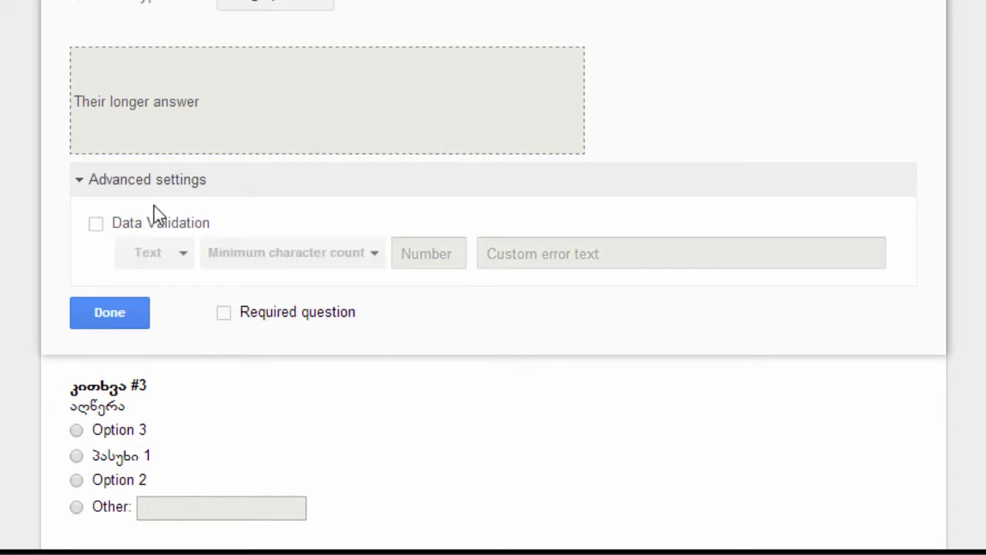
pyautogui.scroll(2, 138, 251)
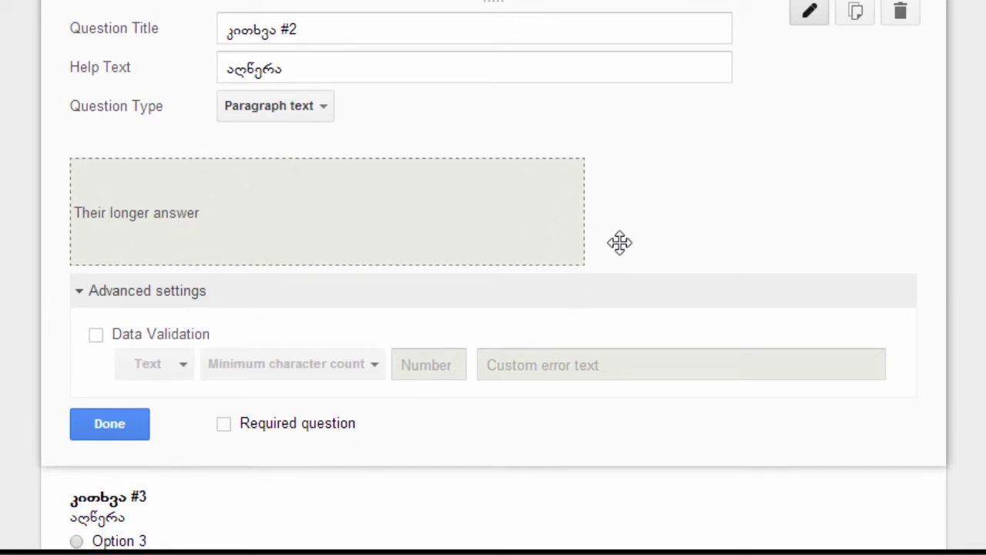
pyautogui.click(111, 428)
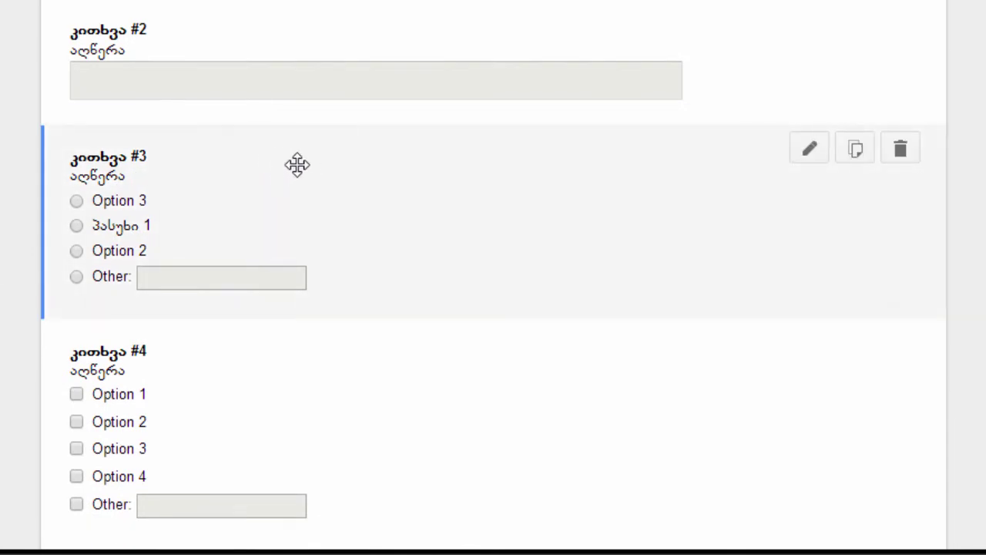
# Step: Open the multiple-choice question კითხვა #3 for editing and expand its advanced settings to examine the Shuffle option order setting
pyautogui.click(276, 163)
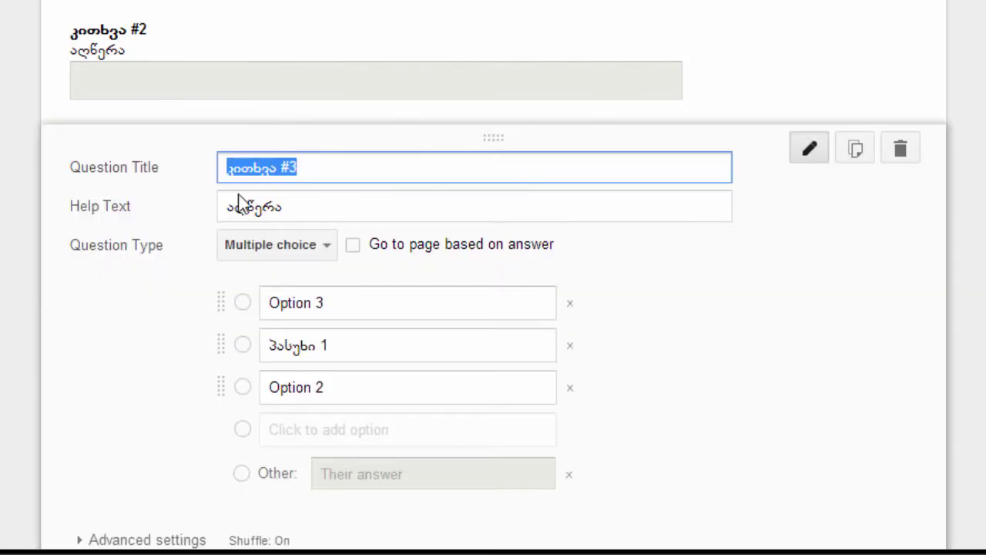
pyautogui.scroll(-4, 112, 285)
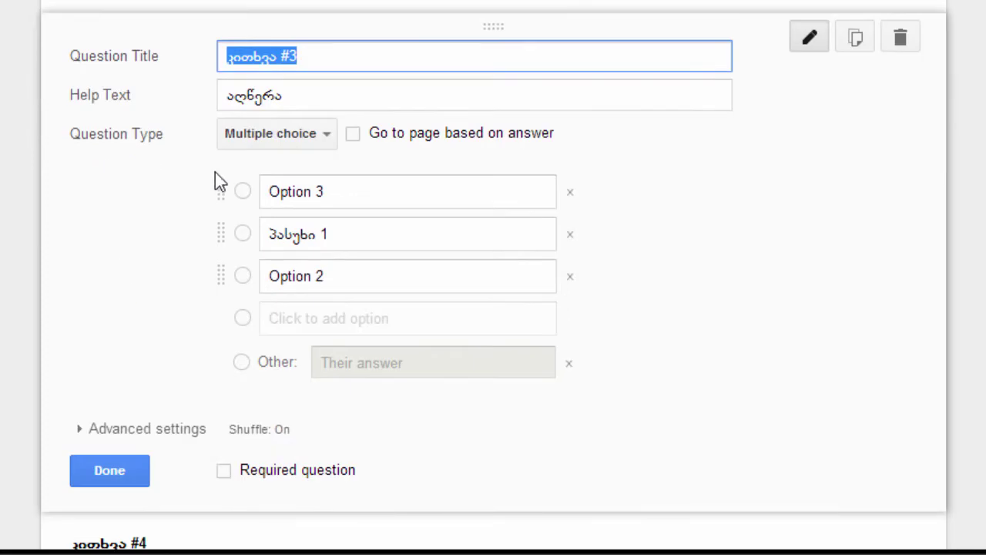
pyautogui.click(158, 212)
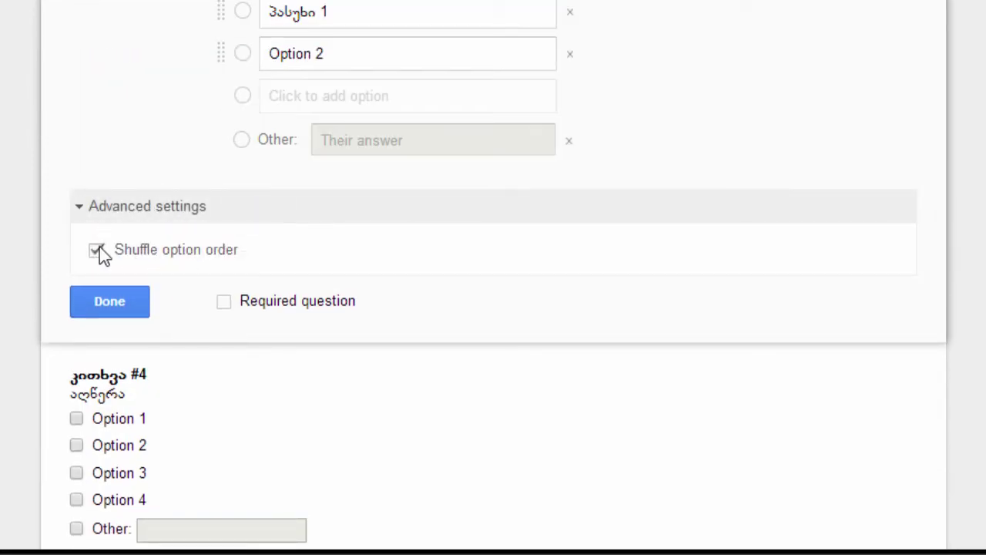
pyautogui.scroll(1, 81, 280)
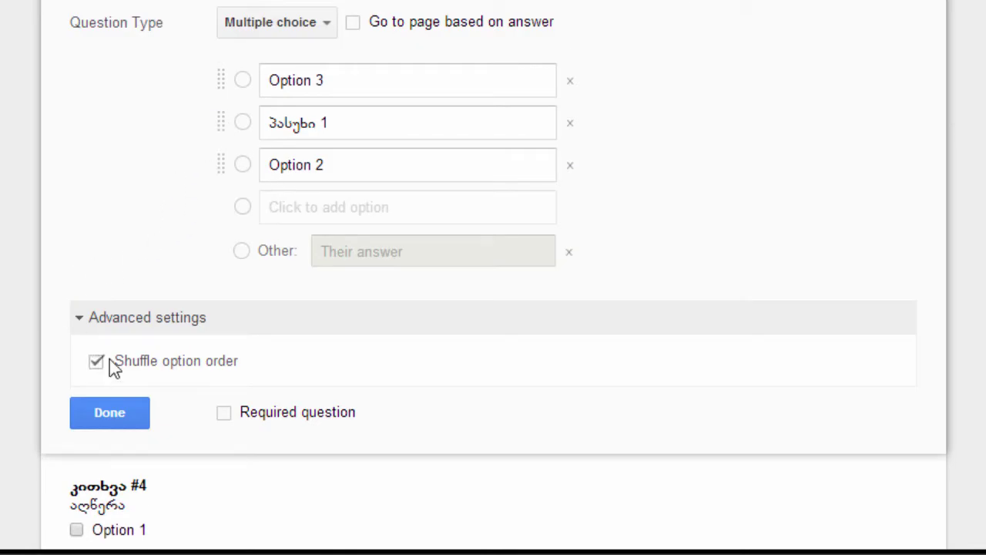
# Step: Examine the answer options of კითხვა #3 that Shuffle option order affects, and finish editing the question
pyautogui.click(343, 79)
pyautogui.click(346, 128)
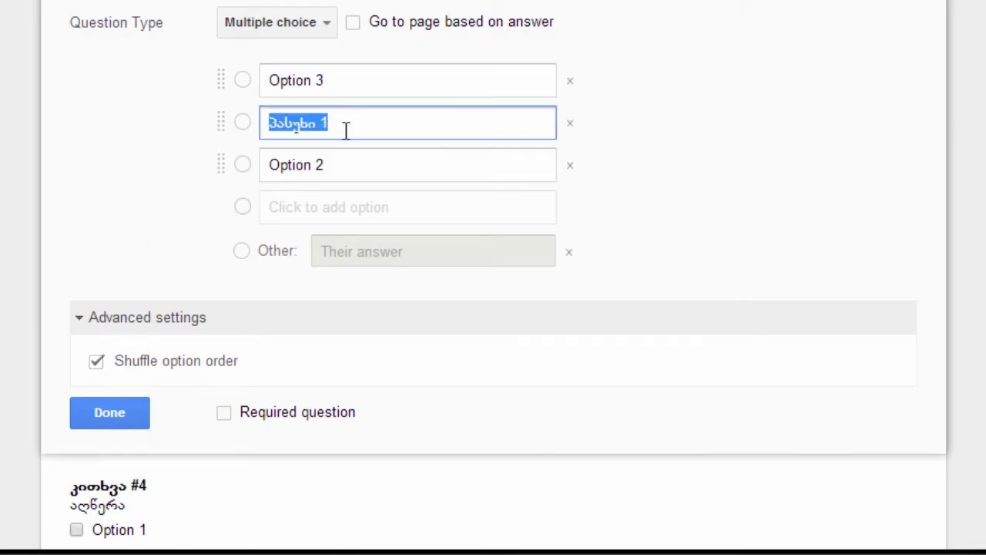
pyautogui.click(351, 167)
pyautogui.click(349, 165)
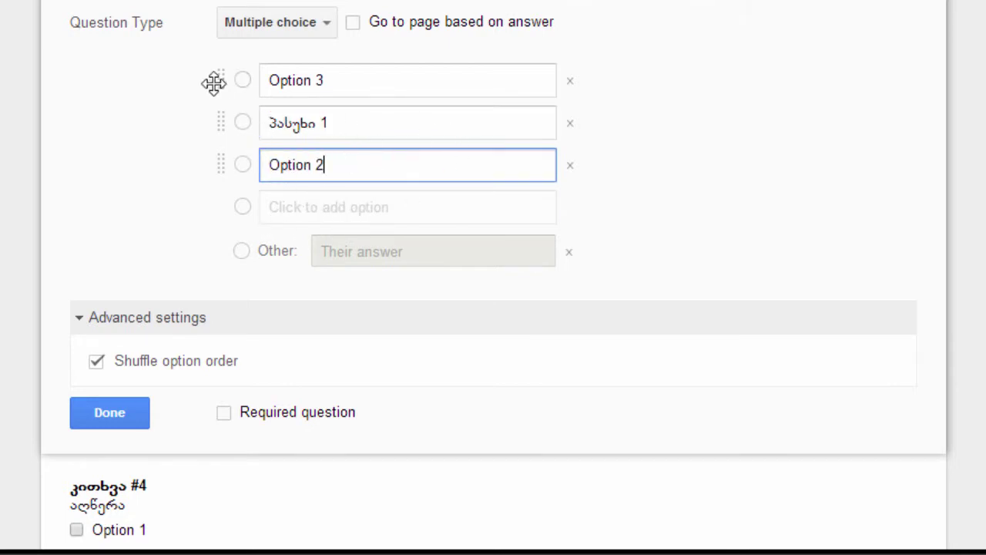
pyautogui.click(360, 74)
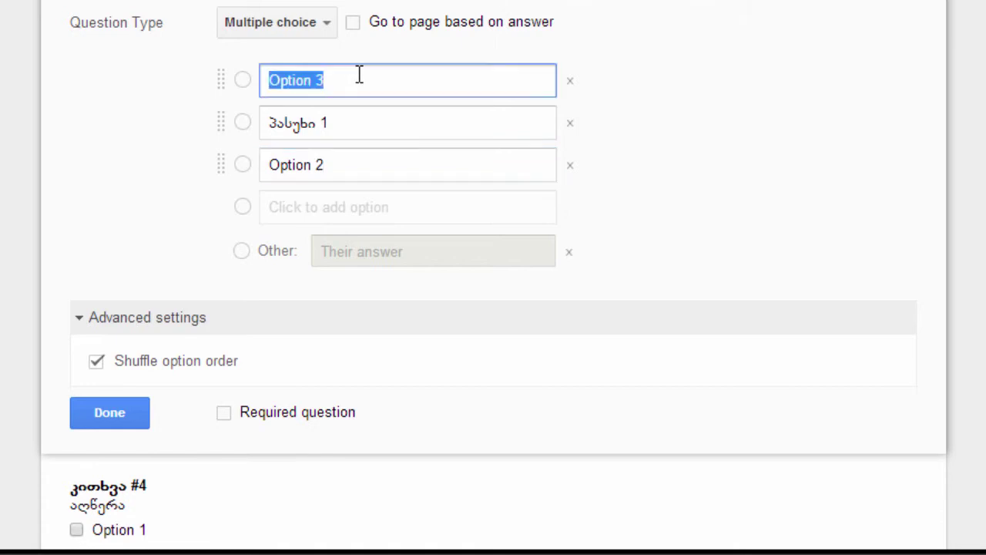
pyautogui.click(365, 77)
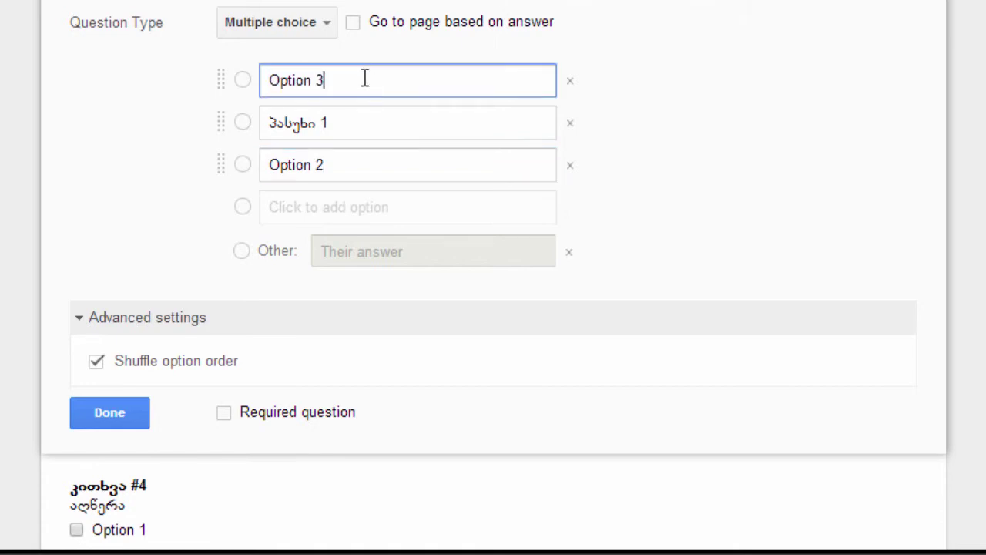
pyautogui.click(366, 124)
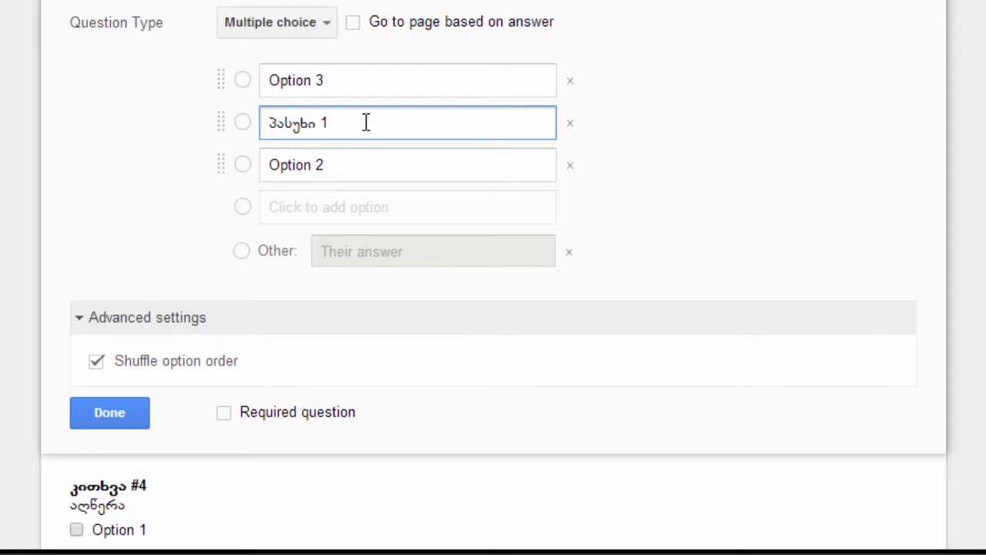
pyautogui.click(328, 82)
pyautogui.click(356, 83)
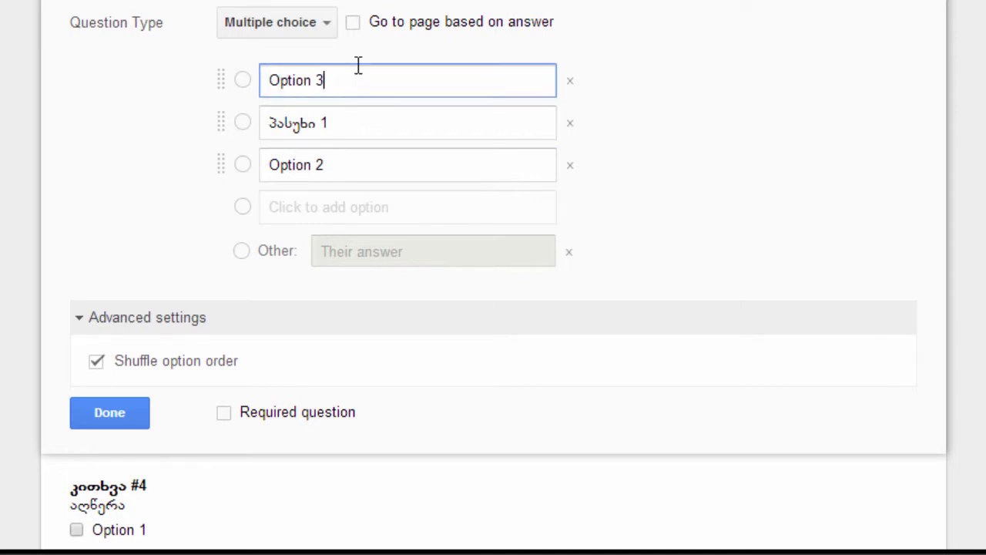
pyautogui.scroll(3, 343, 152)
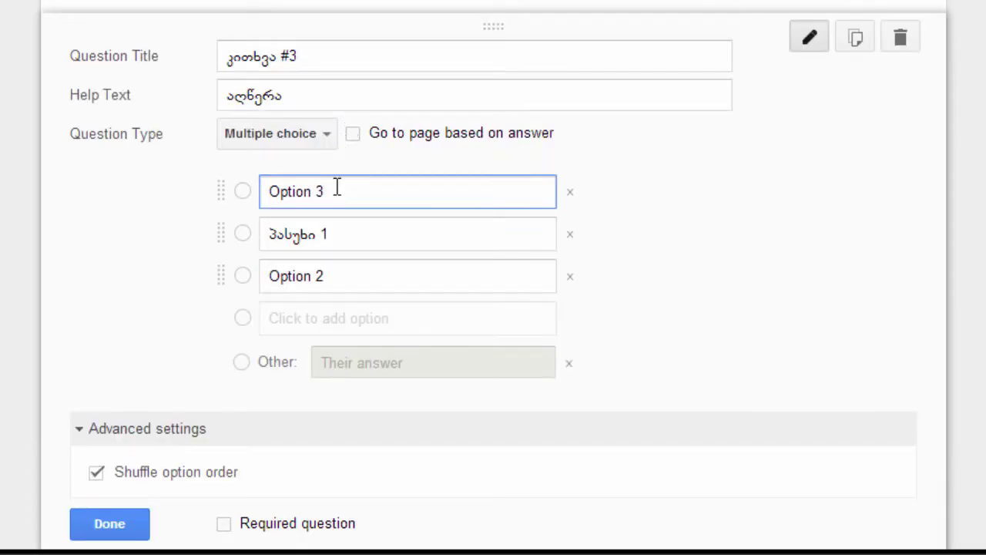
pyautogui.click(343, 249)
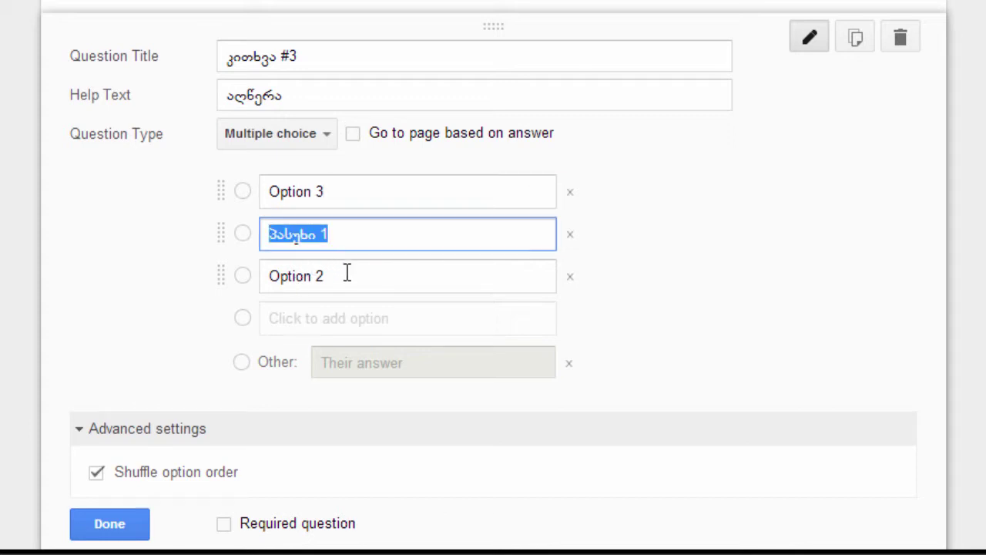
pyautogui.click(346, 273)
pyautogui.click(348, 242)
pyautogui.click(352, 198)
pyautogui.click(357, 232)
pyautogui.click(356, 194)
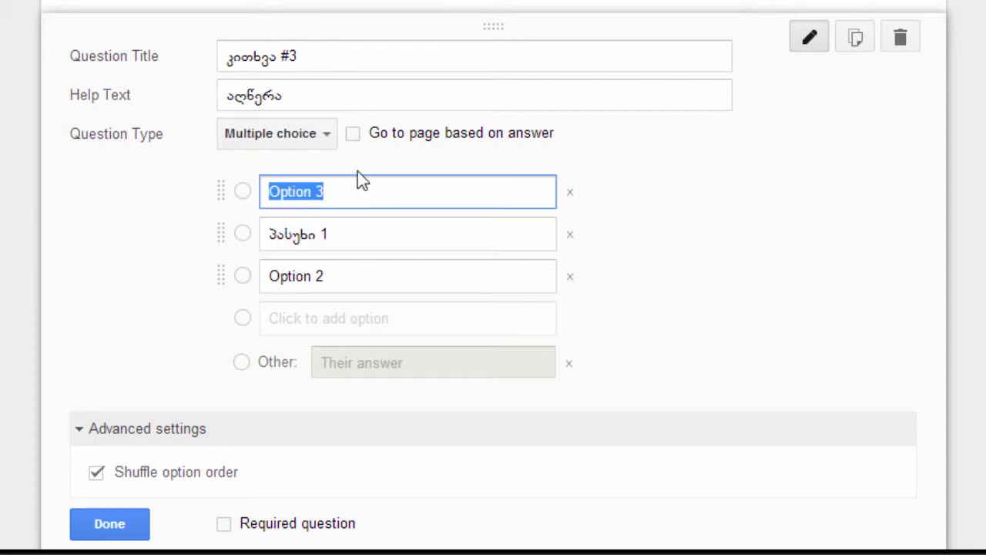
pyautogui.click(340, 192)
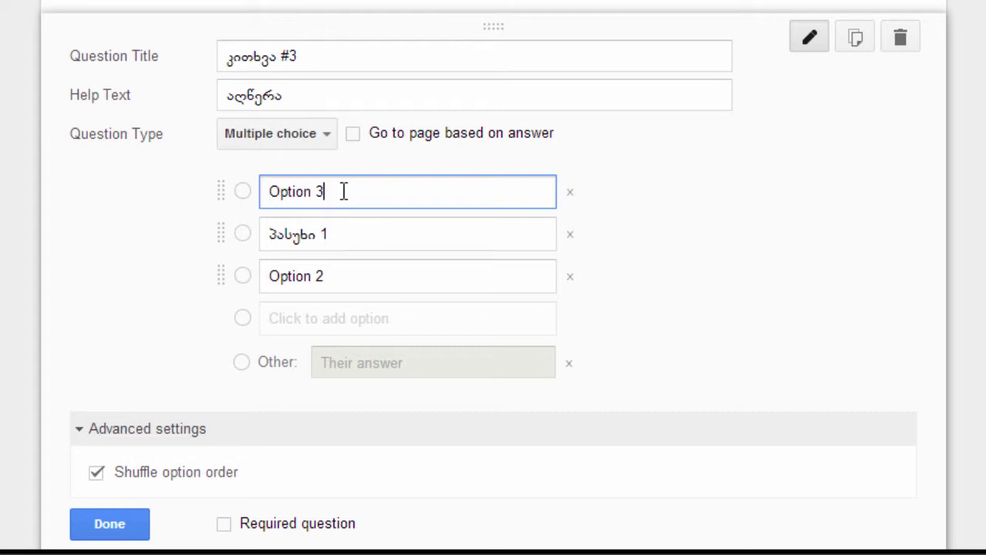
pyautogui.moveTo(336, 193); pyautogui.dragTo(265, 191)
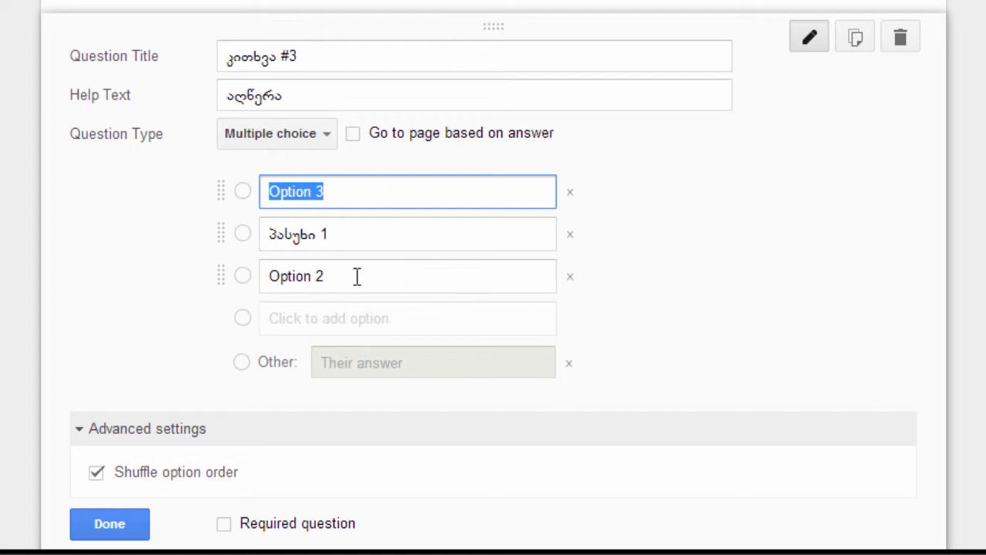
pyautogui.click(125, 530)
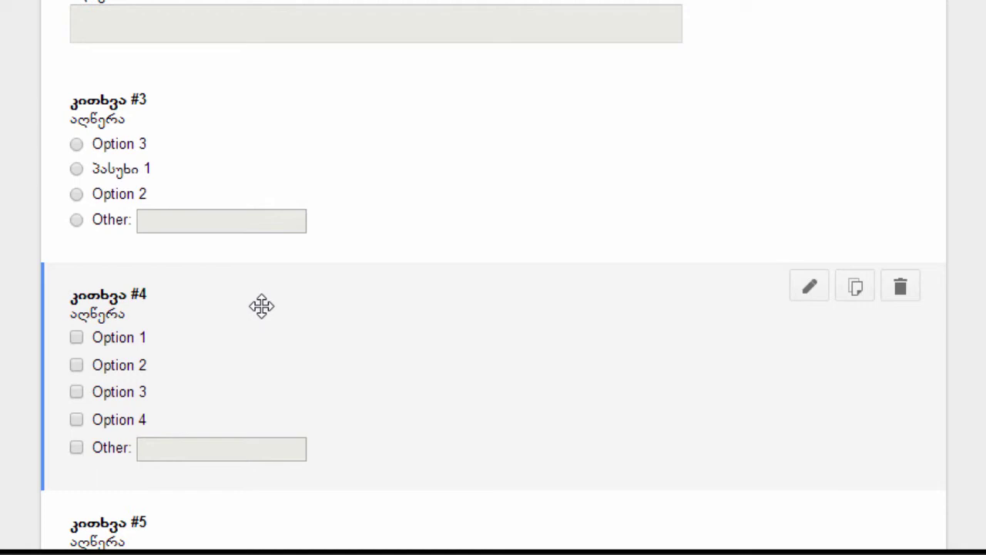
# Step: Open the checkbox question კითხვა #4 for editing and turn on Shuffle option order in its advanced settings
pyautogui.click(262, 306)
pyautogui.scroll(-3, 183, 392)
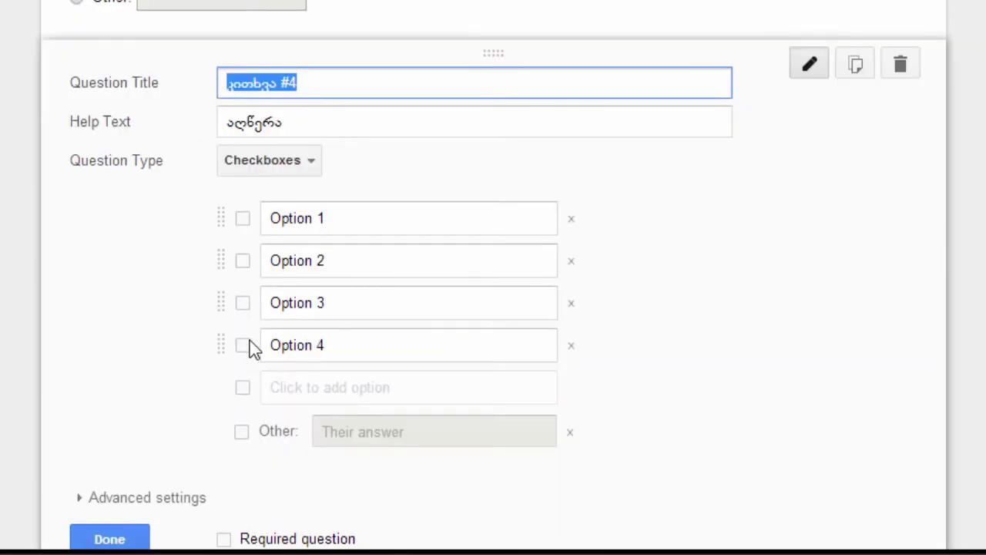
pyautogui.scroll(-2, 143, 389)
pyautogui.click(135, 387)
pyautogui.scroll(-3, 113, 241)
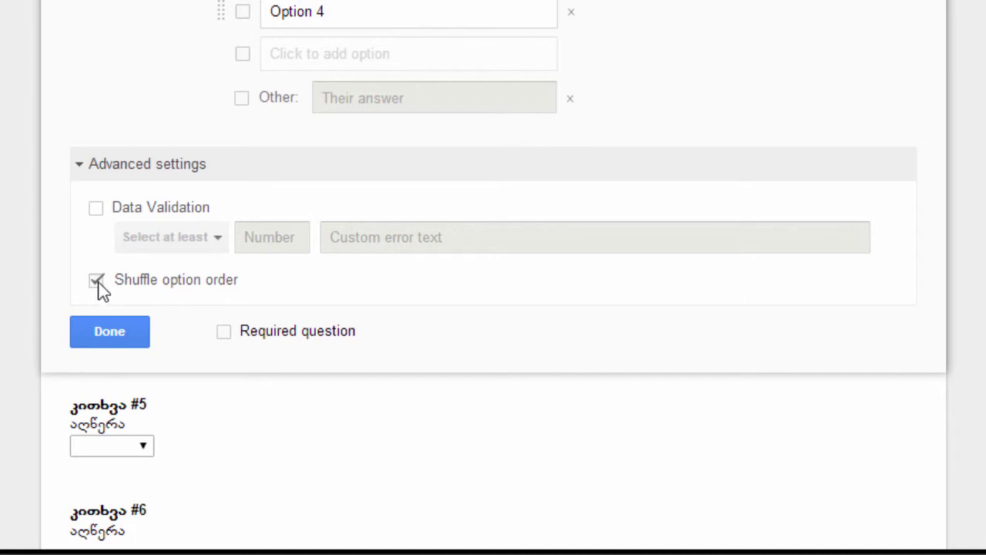
pyautogui.scroll(3, 100, 286)
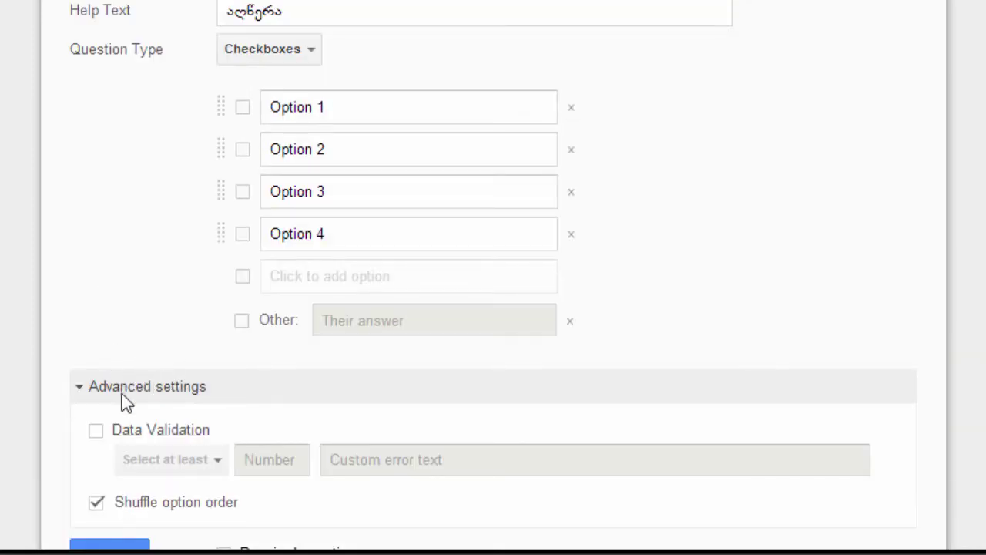
# Step: Enable data validation for კითხვა #4 with the rule Select at least 2
pyautogui.click(96, 432)
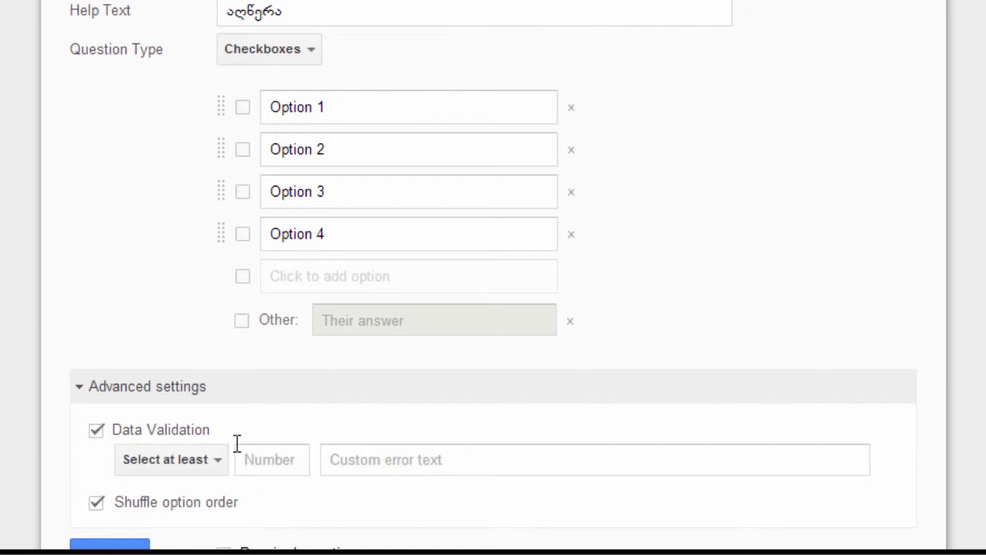
pyautogui.click(262, 461)
pyautogui.write('2')
pyautogui.click(203, 464)
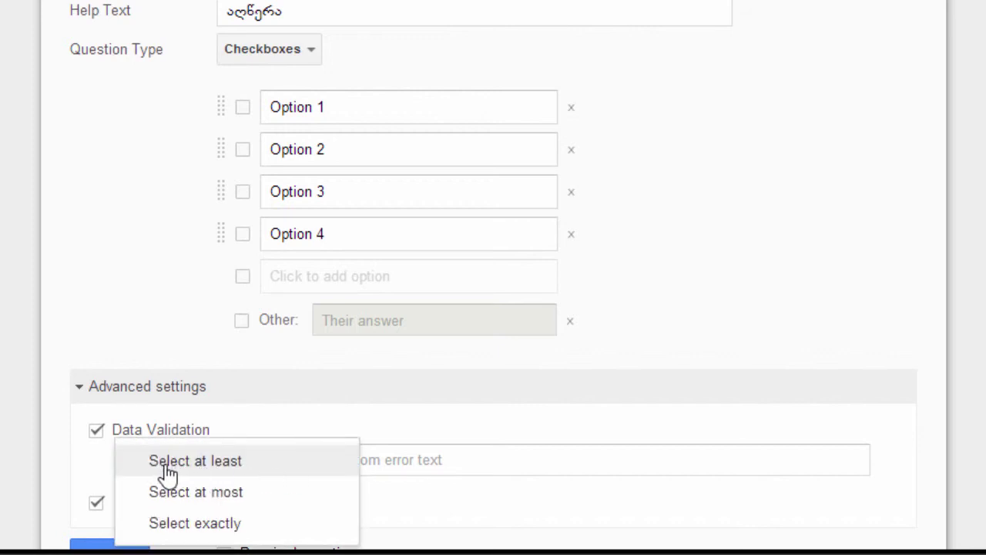
pyautogui.click(238, 466)
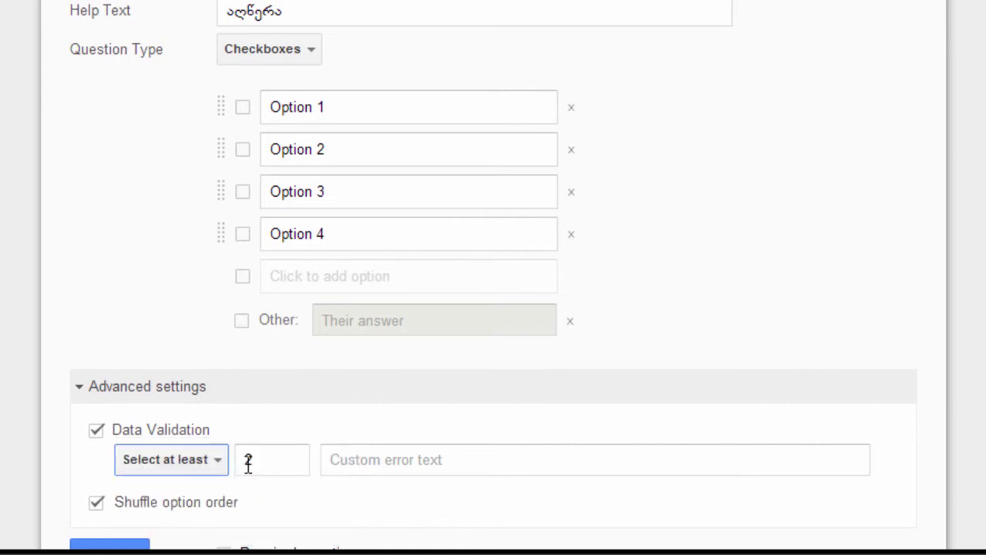
pyautogui.click(270, 462)
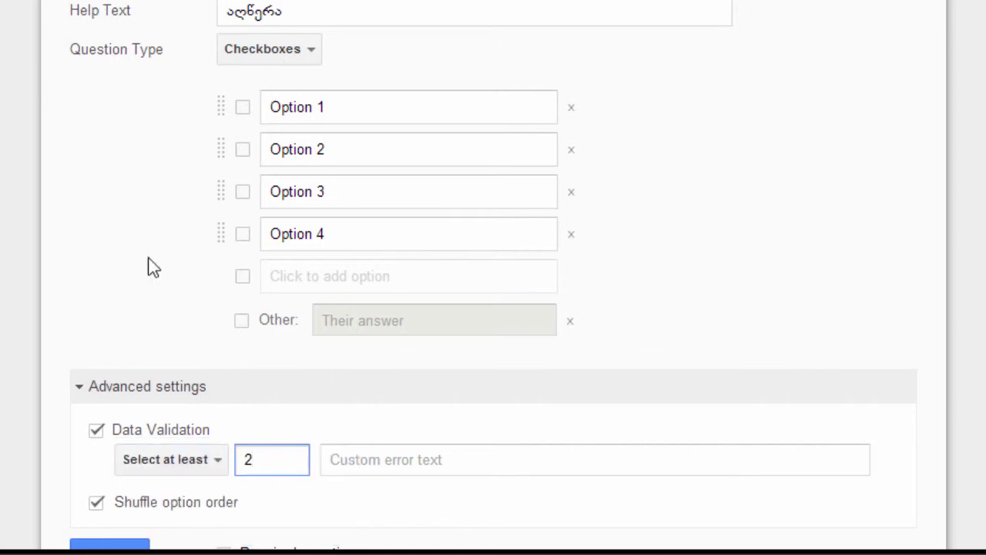
# Step: Change the validation rule of კითხვა #4 to Select at most, keeping the number 2
pyautogui.click(207, 470)
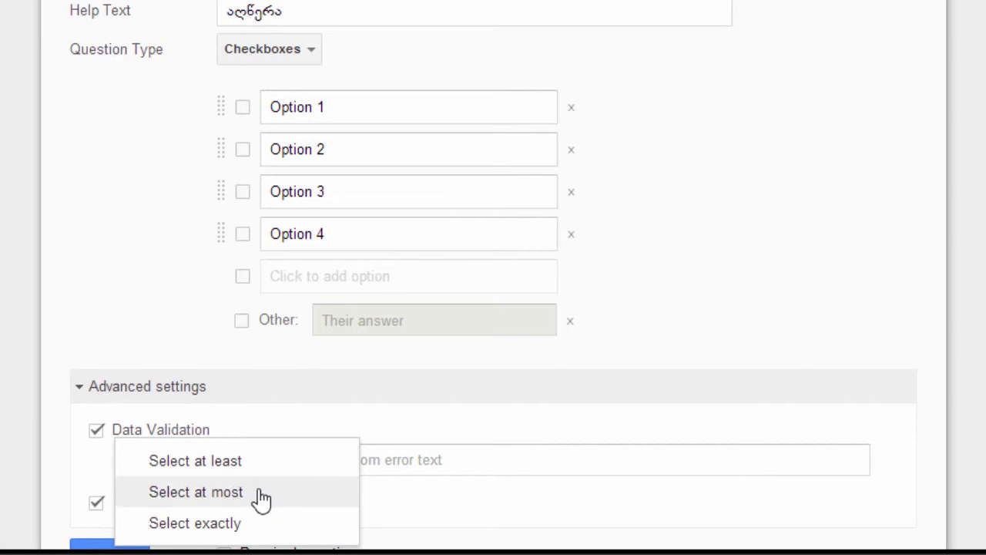
pyautogui.click(259, 499)
pyautogui.click(280, 462)
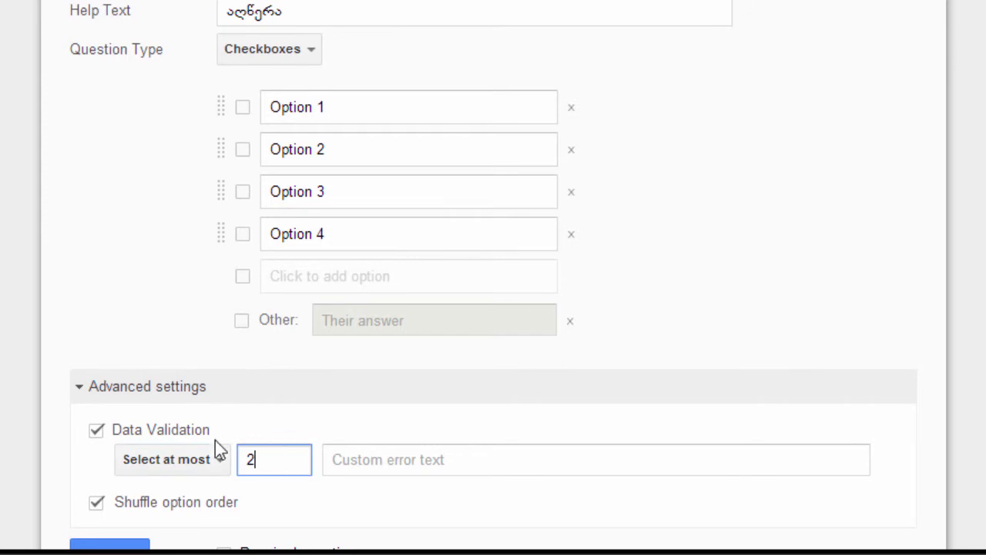
# Step: Switch the validation rule of კითხვა #4 to Select exactly and enter 2 as the number
pyautogui.click(211, 461)
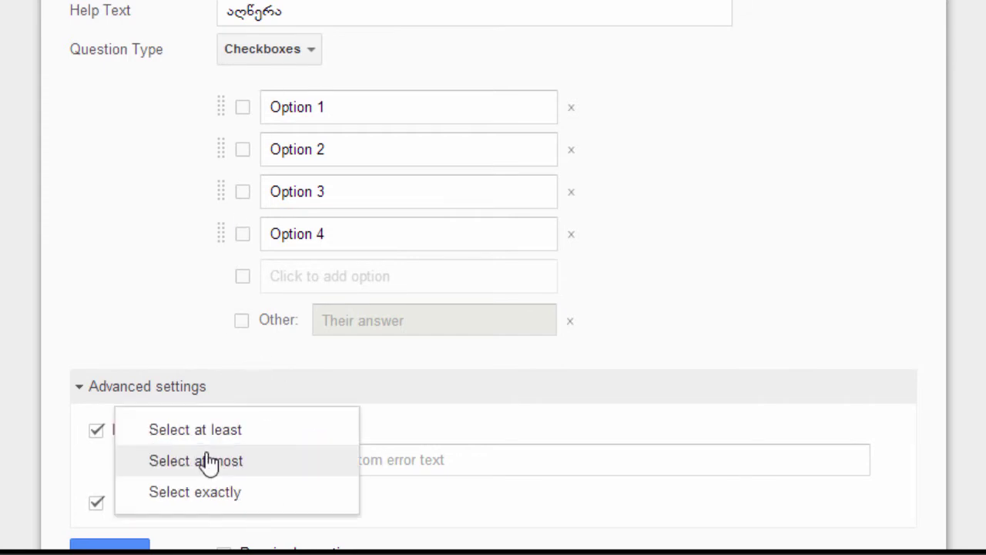
pyautogui.click(251, 497)
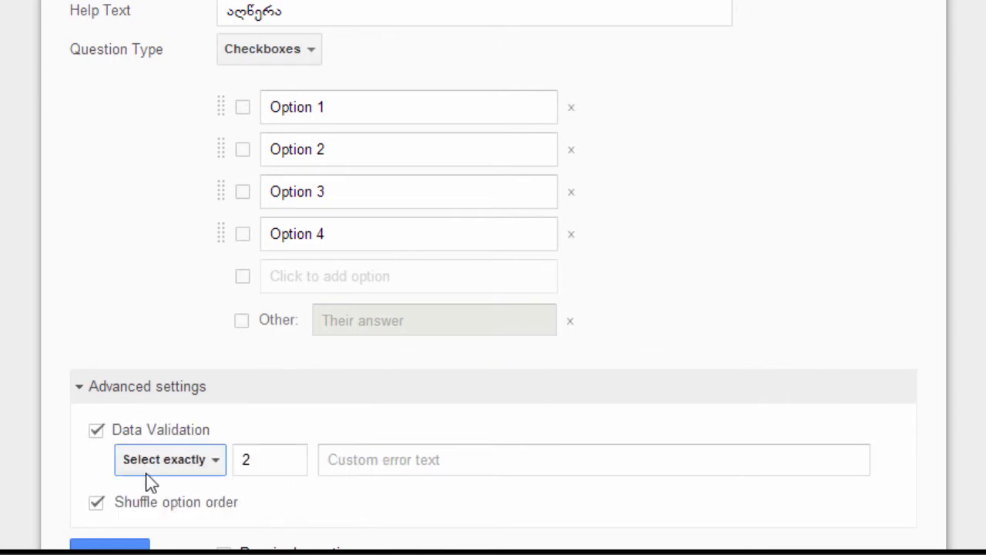
pyautogui.click(262, 462)
pyautogui.moveTo(260, 462); pyautogui.dragTo(242, 461)
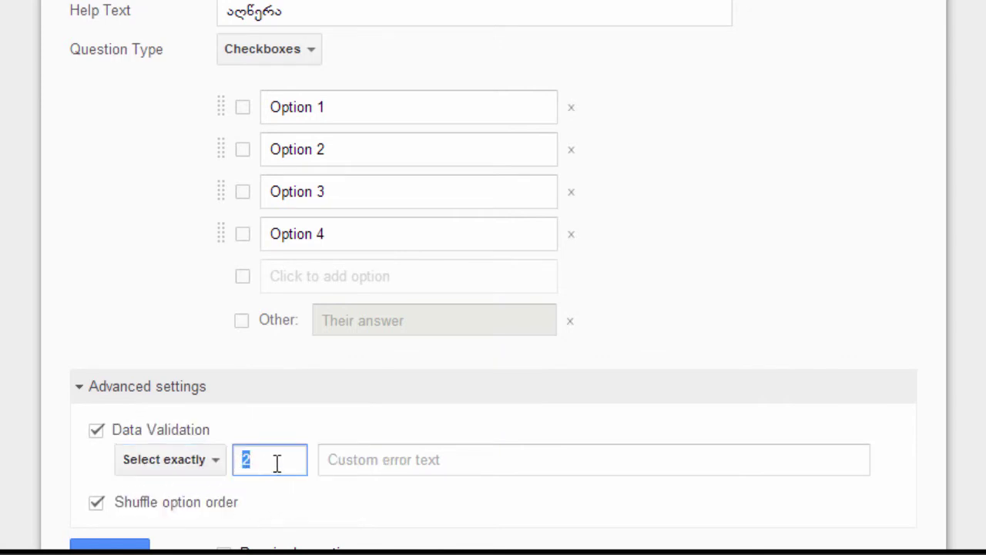
pyautogui.write('2')
# Step: Reset the validation rule of კითხვა #4 to Select at least with an empty number, and finish editing the question
pyautogui.scroll(-2, 198, 290)
pyautogui.click(171, 348)
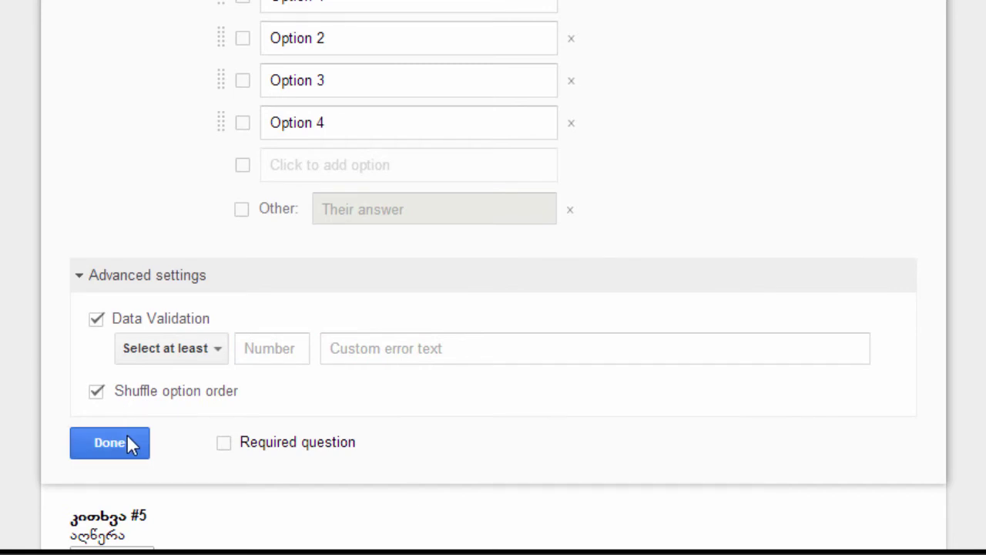
pyautogui.click(129, 438)
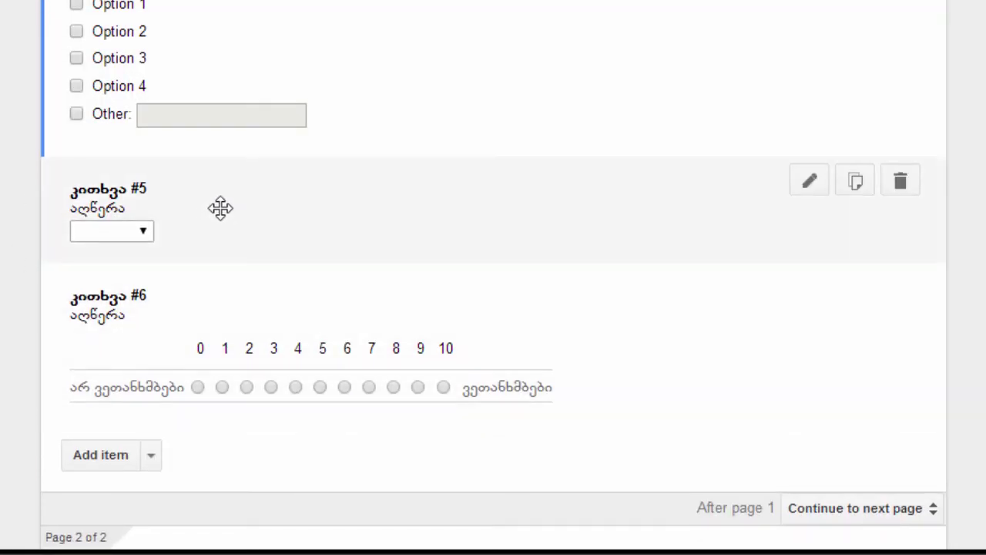
# Step: Open the list question კითხვა #5, turn on Shuffle option order in its advanced settings and finish editing it
pyautogui.click(230, 208)
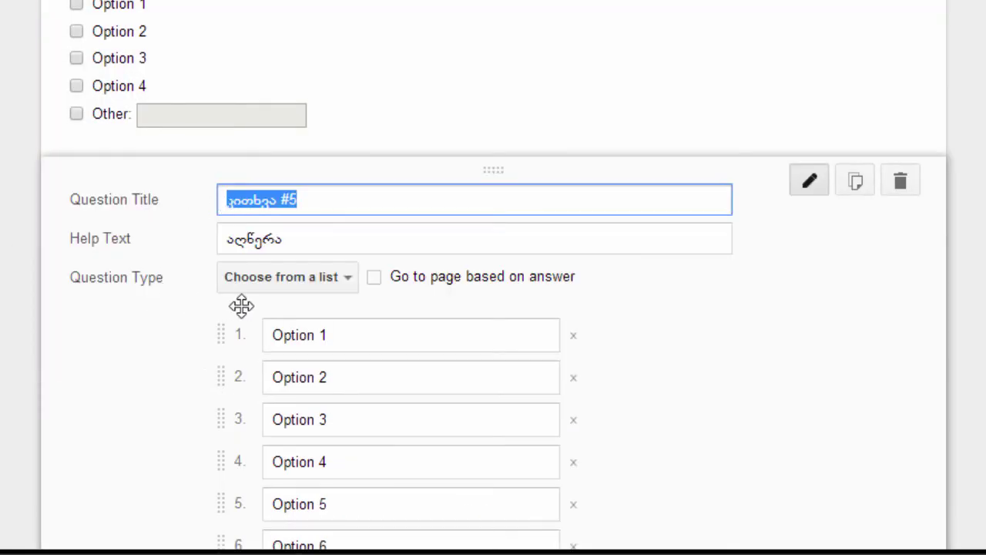
pyautogui.scroll(-4, 180, 315)
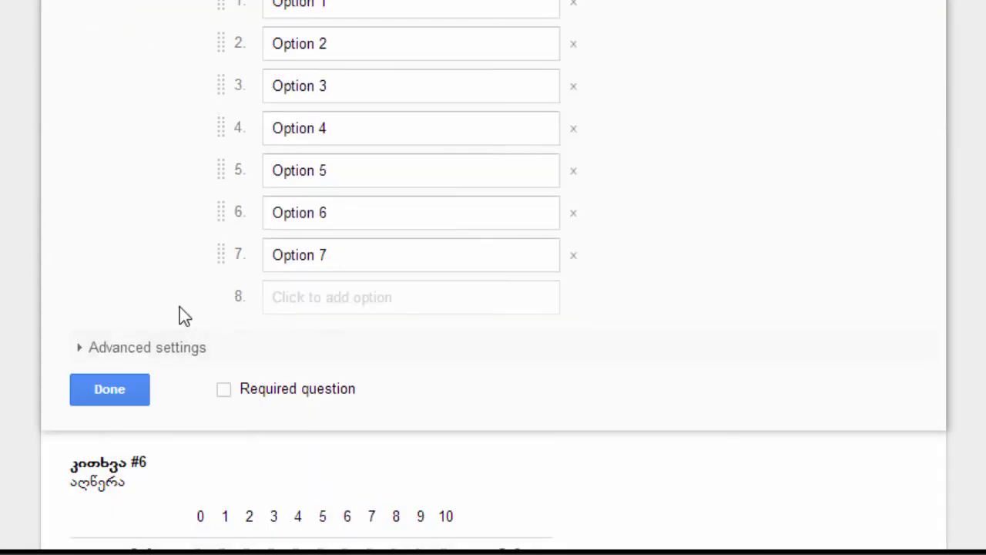
pyautogui.click(161, 345)
pyautogui.click(119, 391)
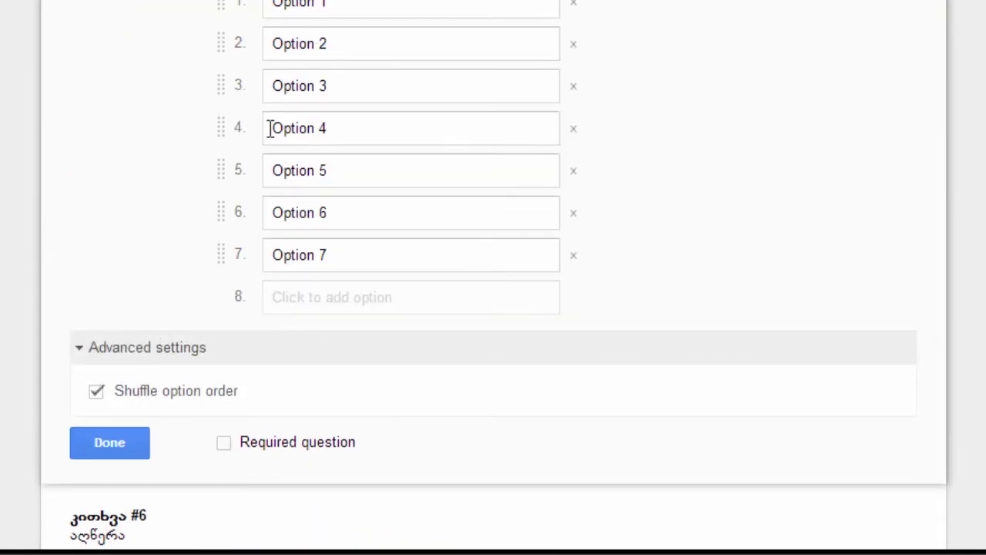
pyautogui.click(109, 442)
# Step: Open the scale question კითხვა #6 to check whether it offers advanced settings, and close it
pyautogui.click(185, 301)
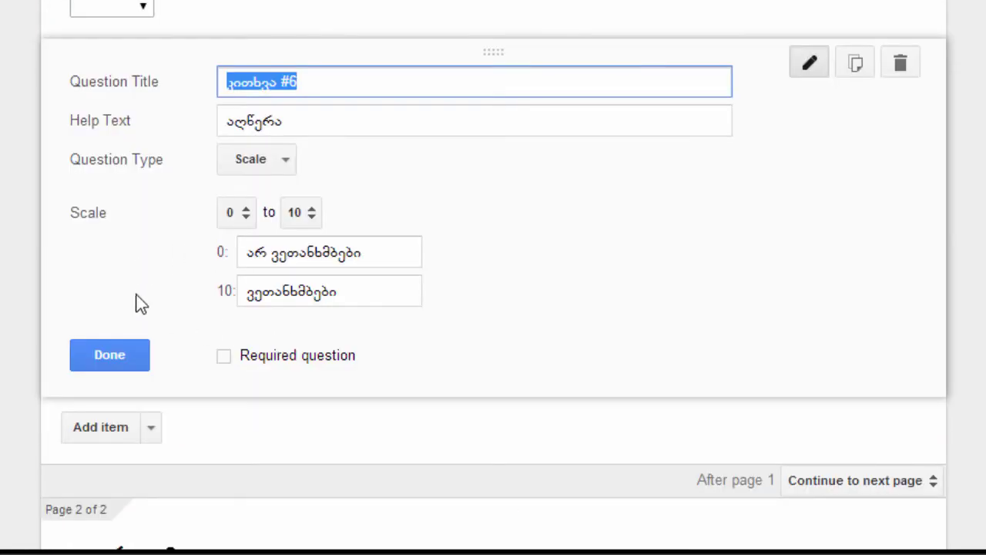
pyautogui.click(111, 356)
# Step: Open the grid question კითხვა #7 and examine its advanced settings for one response per column and row shuffling, along with its rows
pyautogui.scroll(-5, 27, 316)
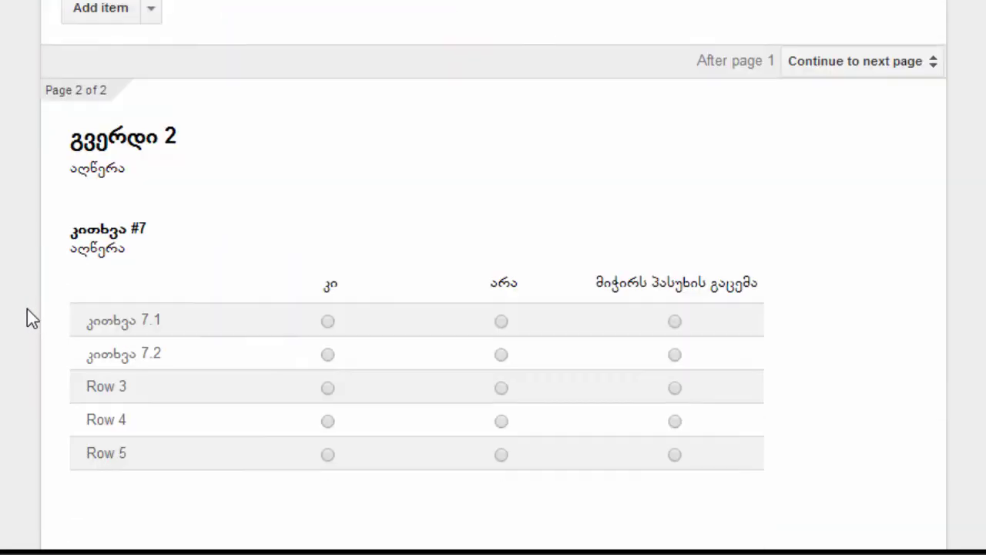
pyautogui.moveTo(254, 179)
pyautogui.click(248, 159)
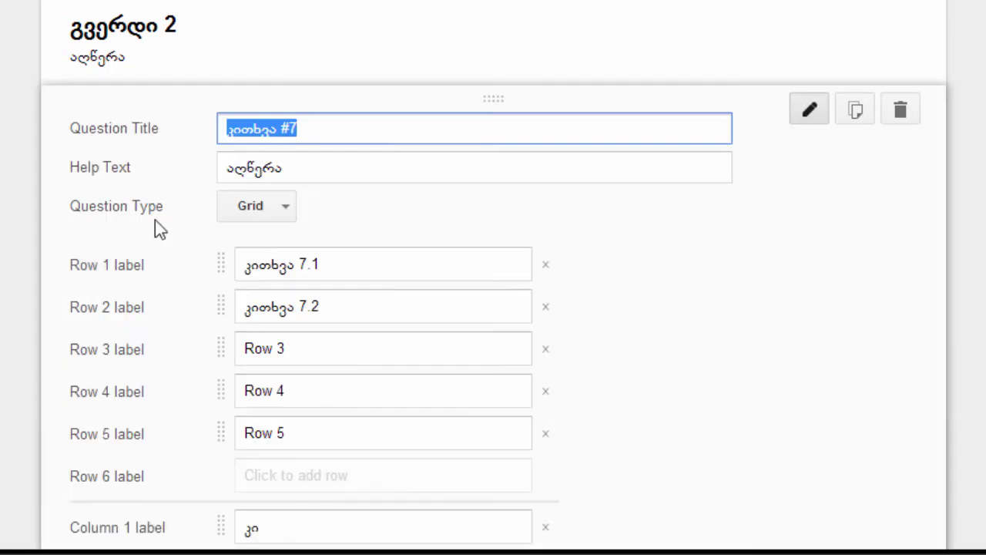
pyautogui.scroll(-6, 117, 298)
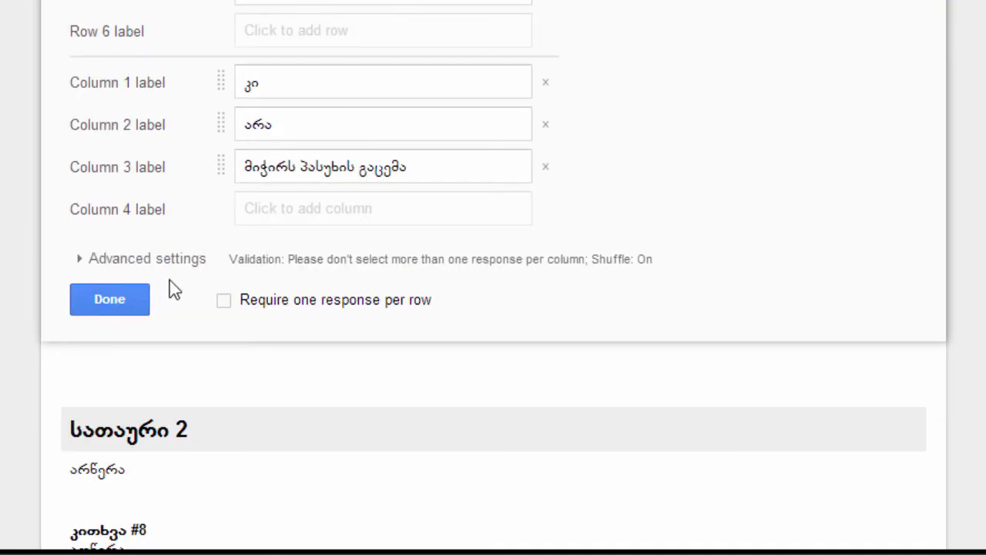
pyautogui.click(174, 261)
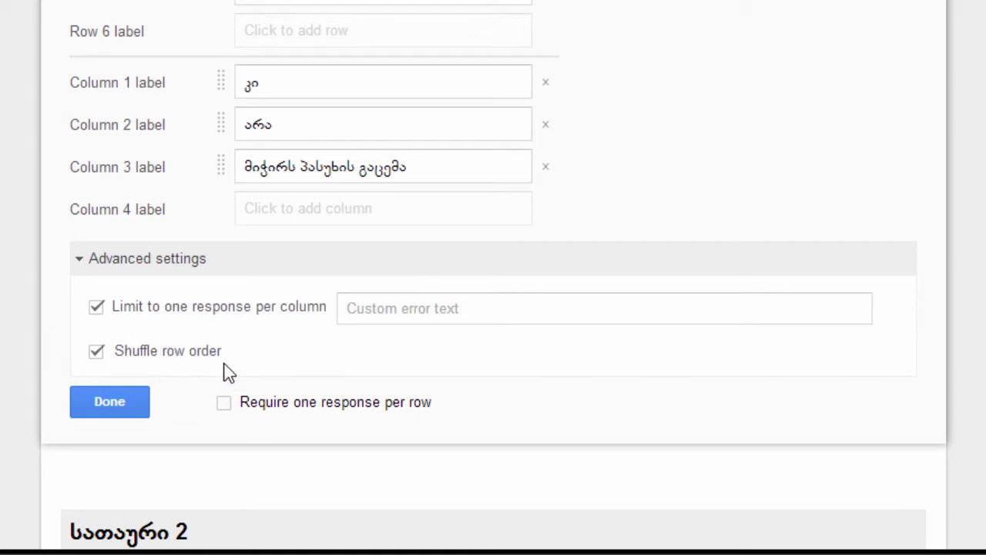
pyautogui.scroll(5, 228, 372)
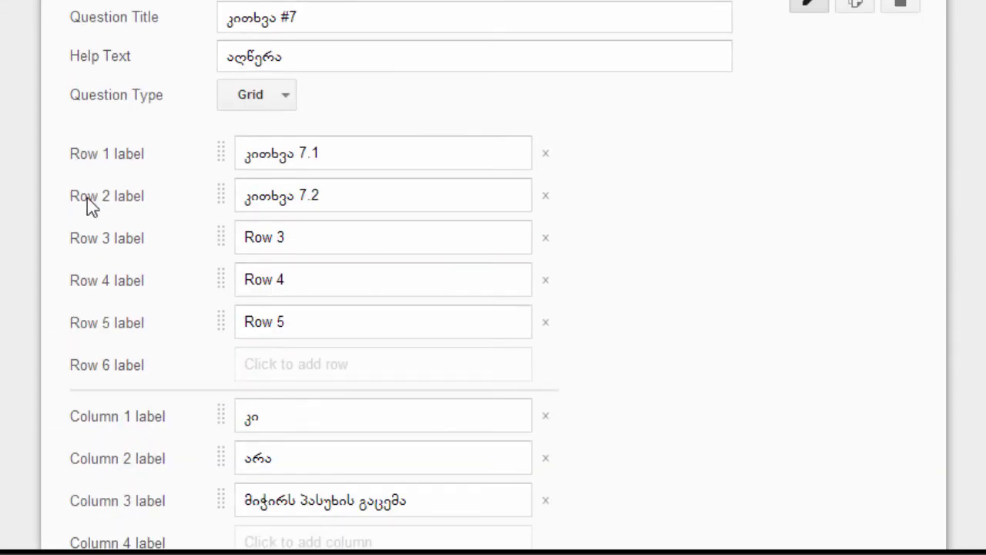
# Step: Review the column limit and row shuffling settings of the grid question კითხვა #7, and finish editing it
pyautogui.scroll(-3, 48, 363)
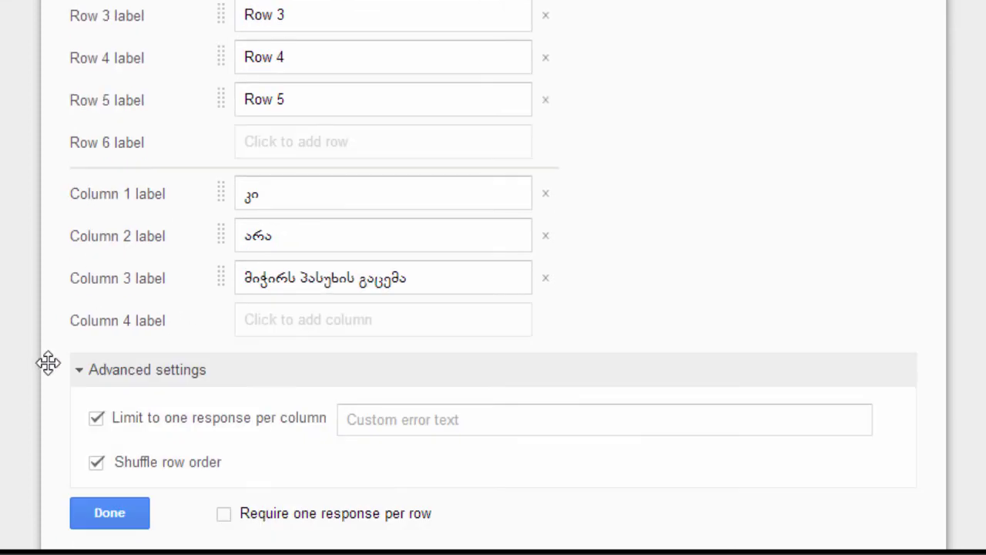
pyautogui.scroll(-2, 35, 362)
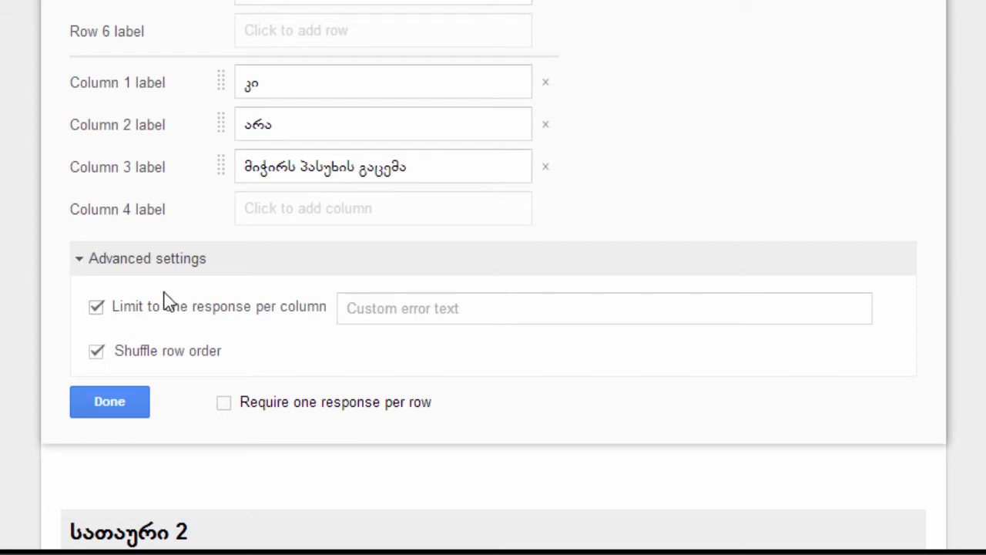
pyautogui.click(109, 401)
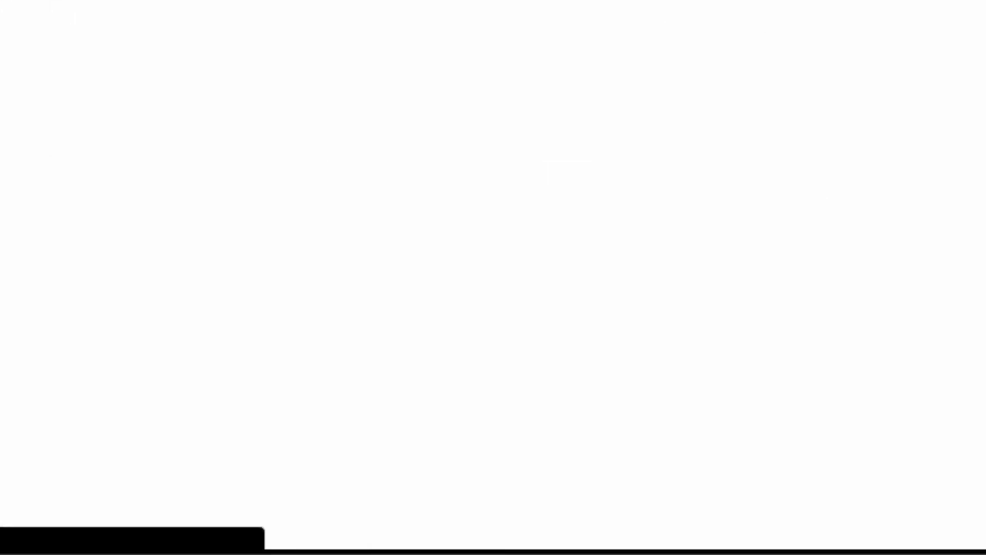
# Step: In the live form, continue to the second page and bring up the grid question
pyautogui.scroll(-15, 278, 134)
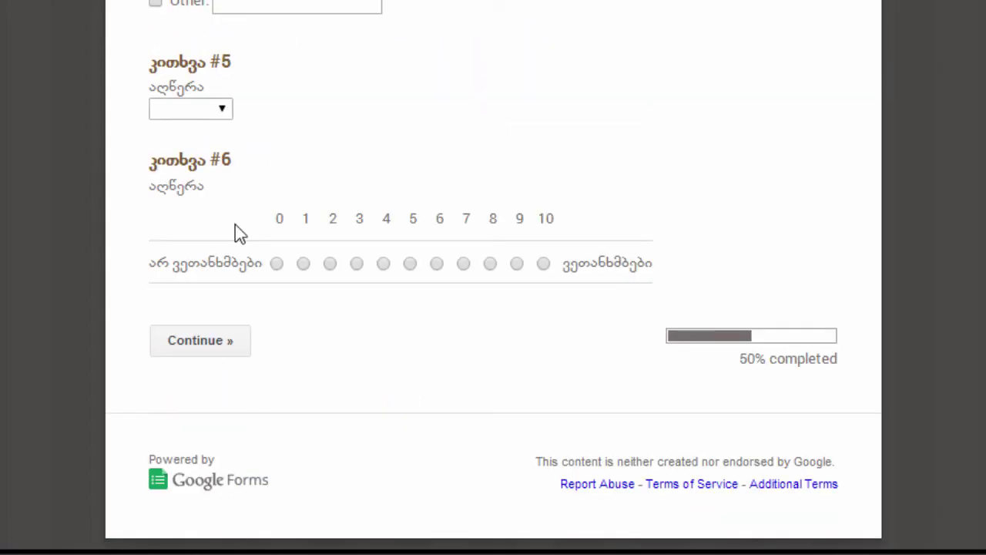
pyautogui.click(200, 340)
pyautogui.scroll(-5, 215, 288)
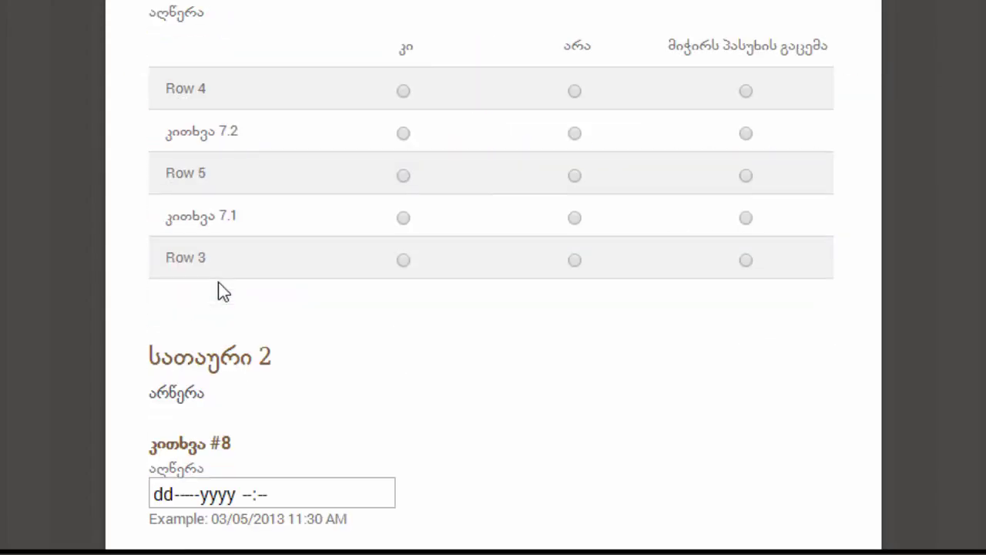
# Step: Test the live grid's column limit by answering კი for Row 4 and კითხვა 7.2, switching კითხვა 7.2 to არა, and choosing არა for Row 5
pyautogui.click(403, 91)
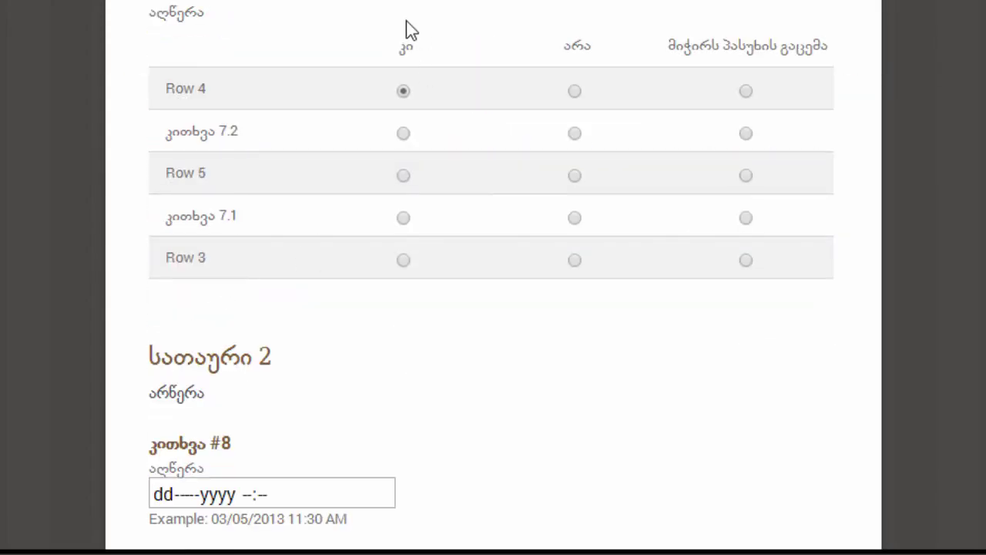
pyautogui.click(405, 133)
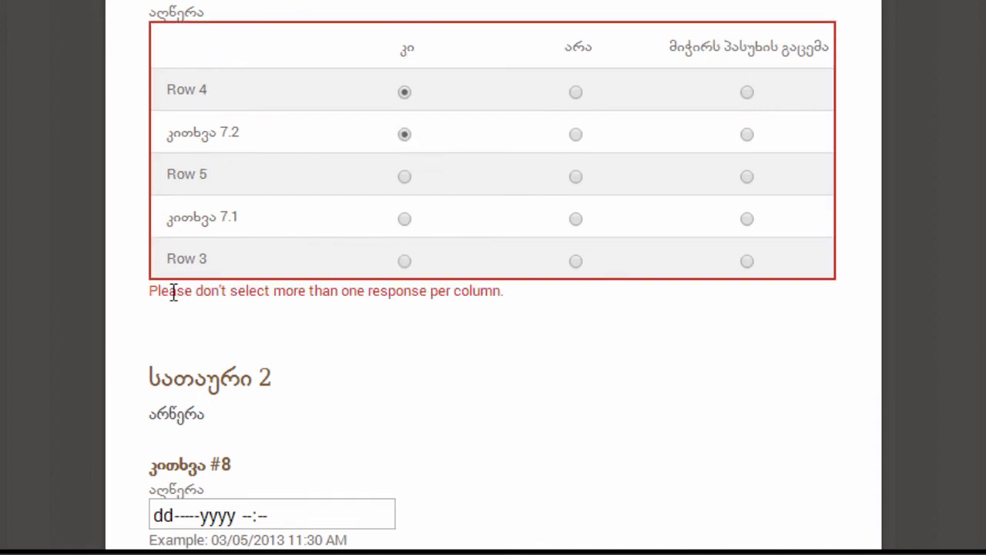
pyautogui.moveTo(152, 290); pyautogui.dragTo(501, 293)
pyautogui.click(514, 291)
pyautogui.click(577, 135)
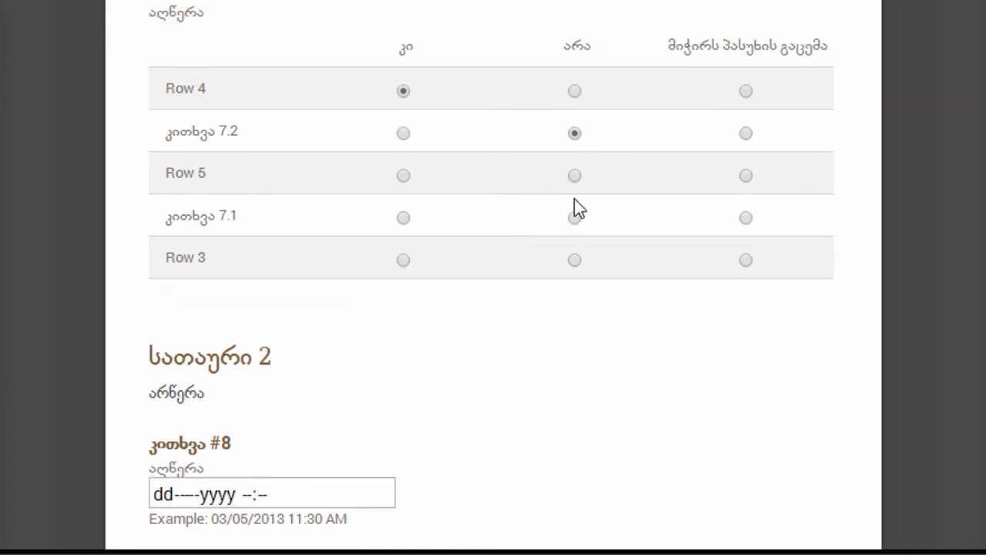
pyautogui.click(576, 177)
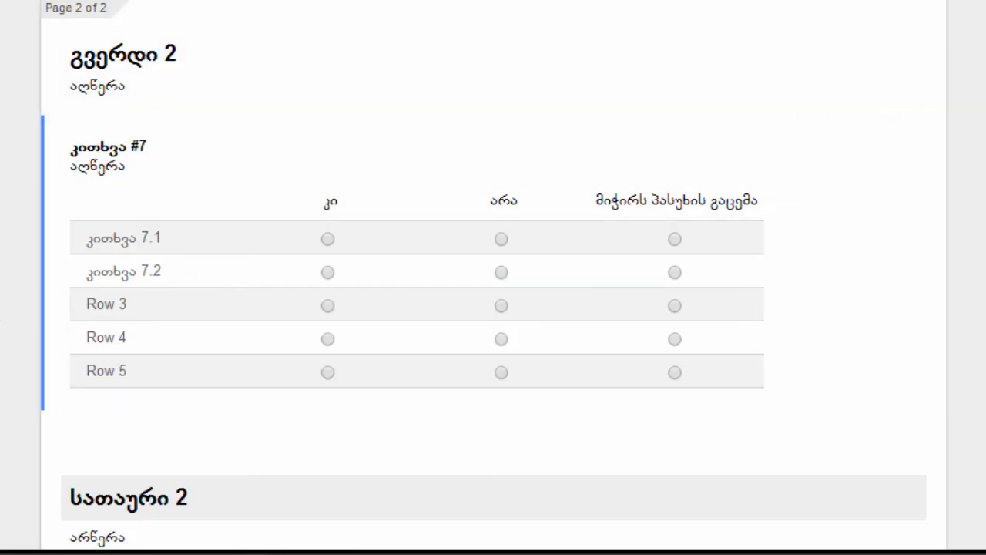
# Step: Back in the form editor, open the date question კითხვა #8 to check whether it offers advanced settings, and close it
pyautogui.scroll(-3, 494, 278)
pyautogui.scroll(-3, 493, 278)
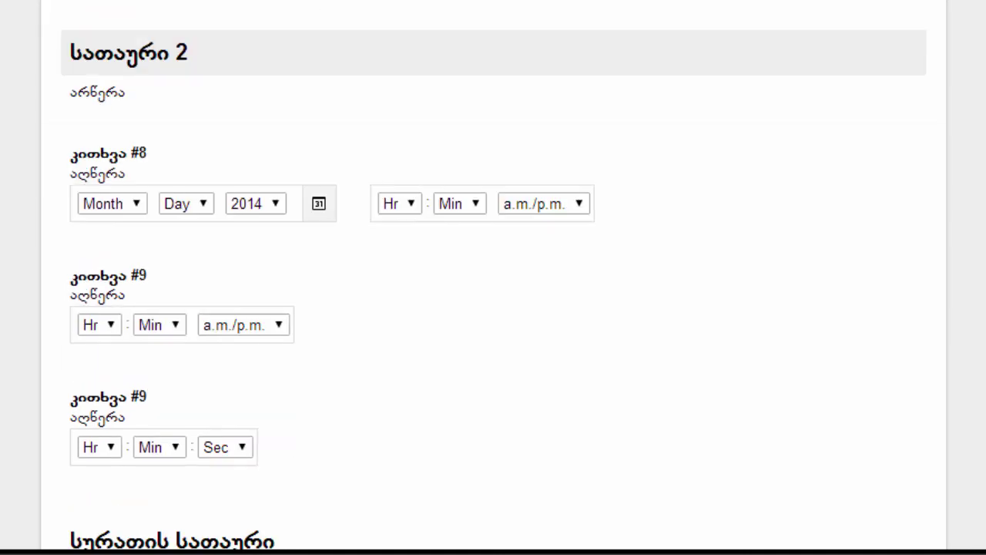
pyautogui.moveTo(231, 148)
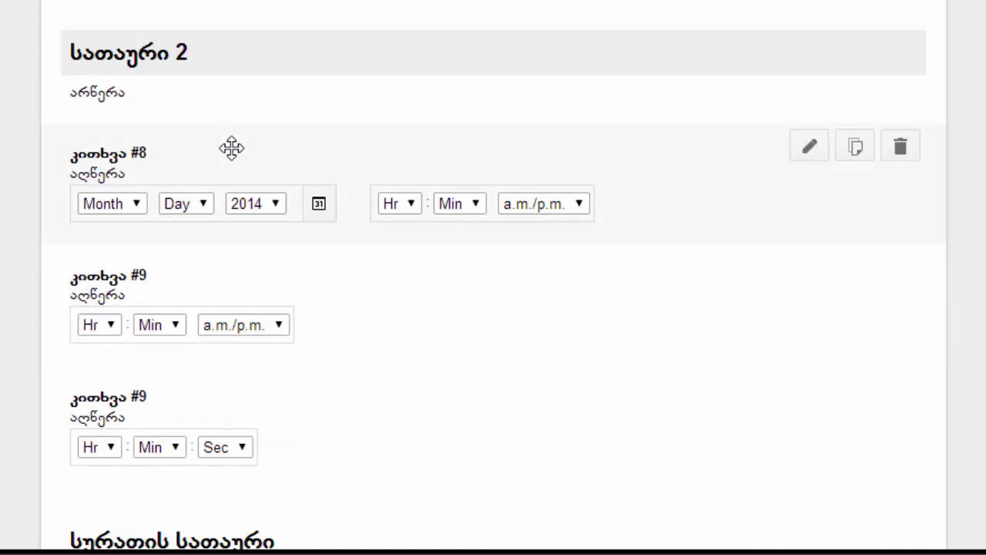
pyautogui.click(271, 158)
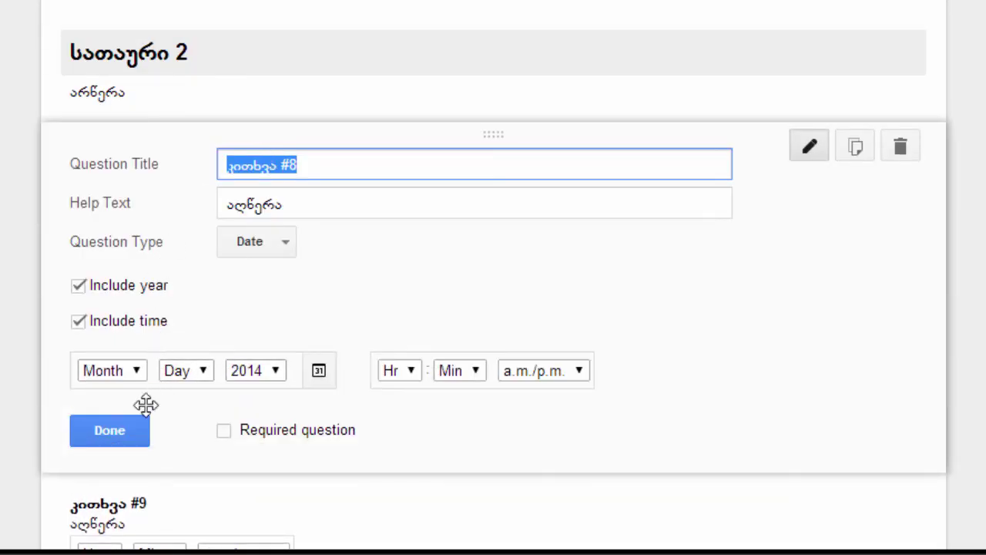
pyautogui.click(127, 436)
# Step: Look through the remaining time questions, image and video items down to the end of the form
pyautogui.scroll(-2, 370, 313)
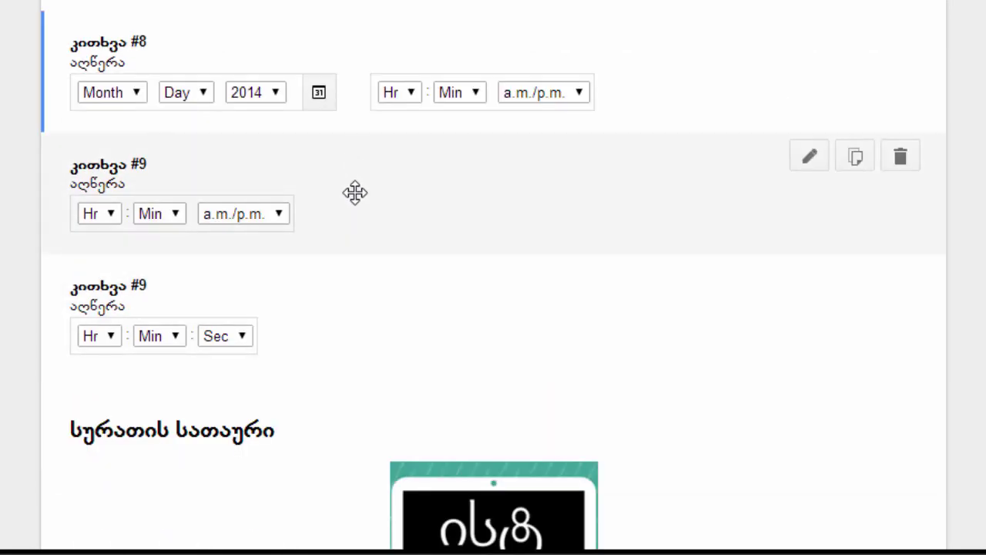
pyautogui.scroll(-8, 300, 276)
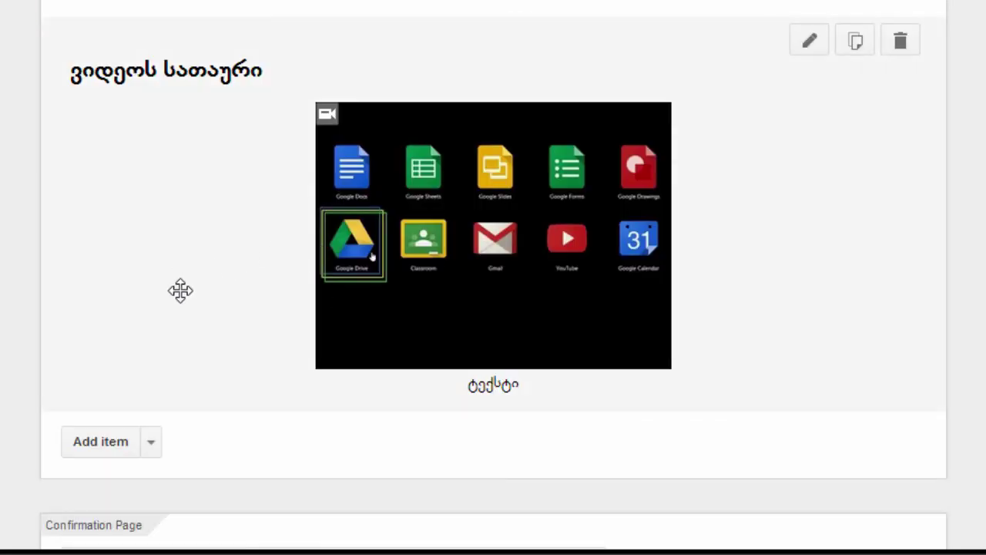
pyautogui.scroll(-3, 389, 347)
# Step: Return to the start of the form and examine its installed add-ons and response options
pyautogui.scroll(15, 389, 346)
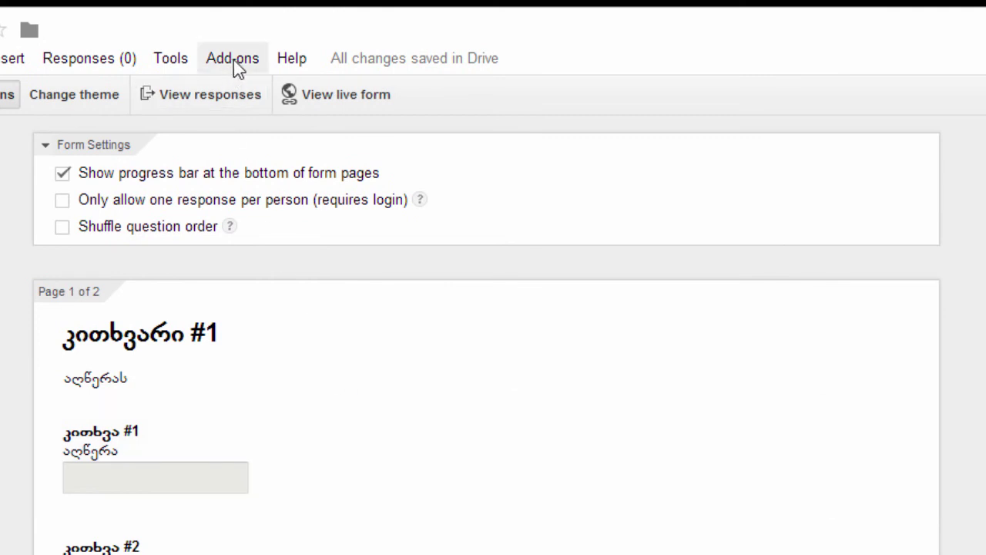
pyautogui.click(233, 59)
pyautogui.moveTo(247, 136)
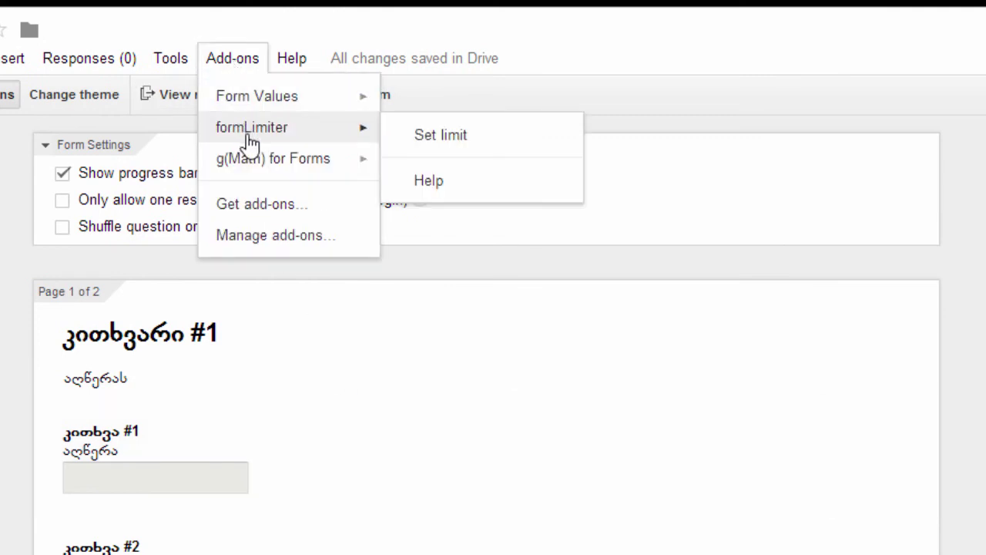
pyautogui.moveTo(266, 173)
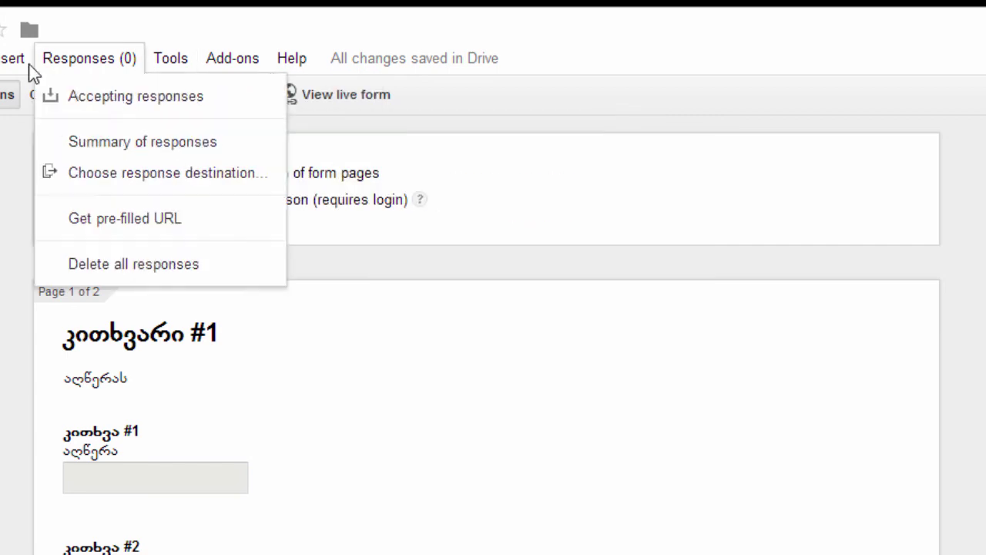
pyautogui.scroll(-10, 12, 401)
pyautogui.scroll(5, 12, 407)
pyautogui.scroll(10, 12, 406)
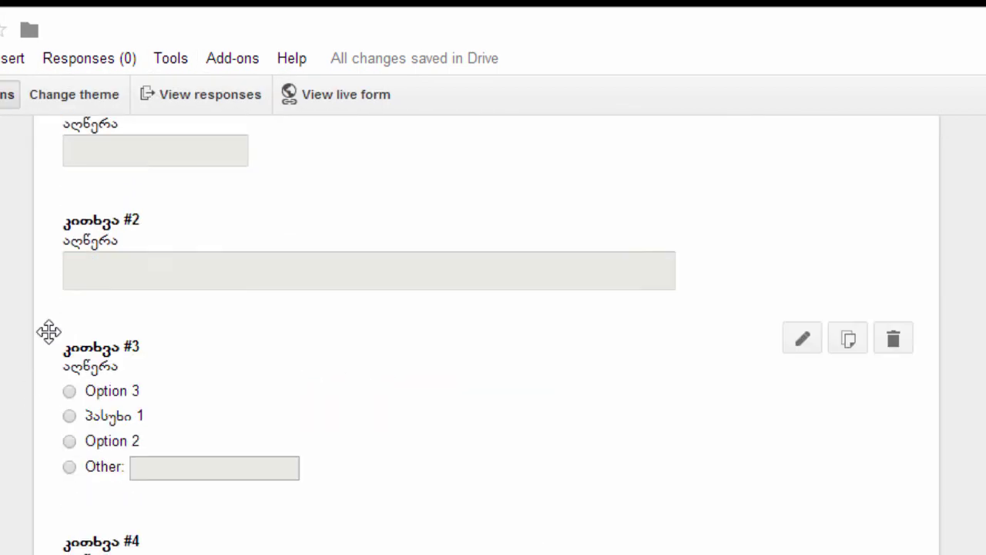